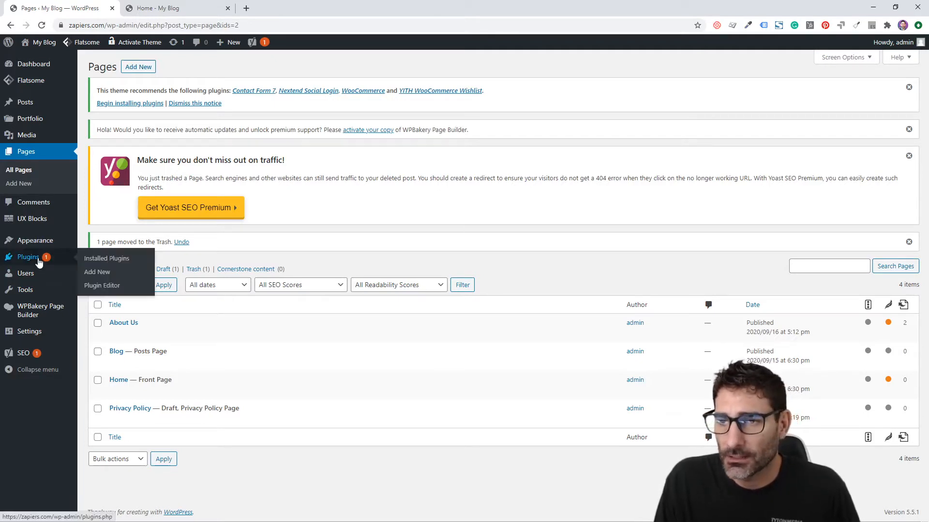
Search the plugin directory for 'ninja forms', then install and activate Ninja Forms
left_click(34, 263)
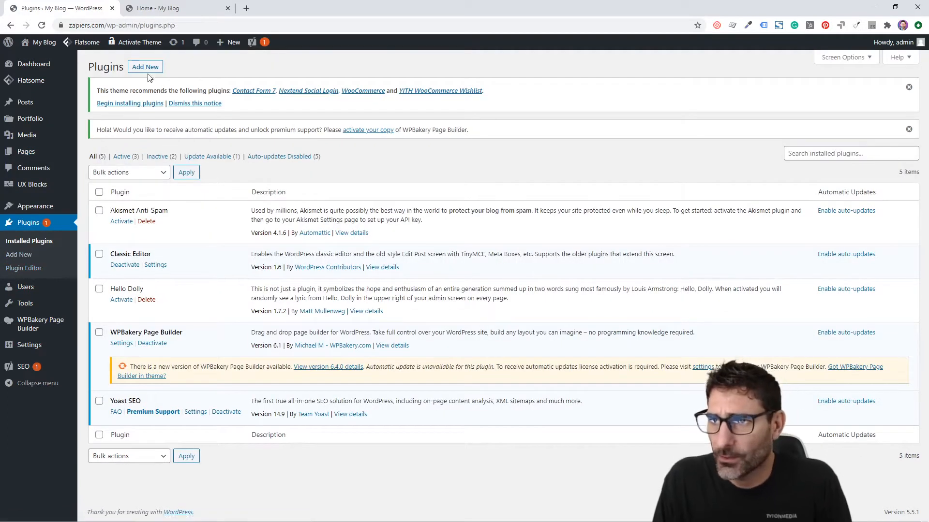
left_click(146, 69)
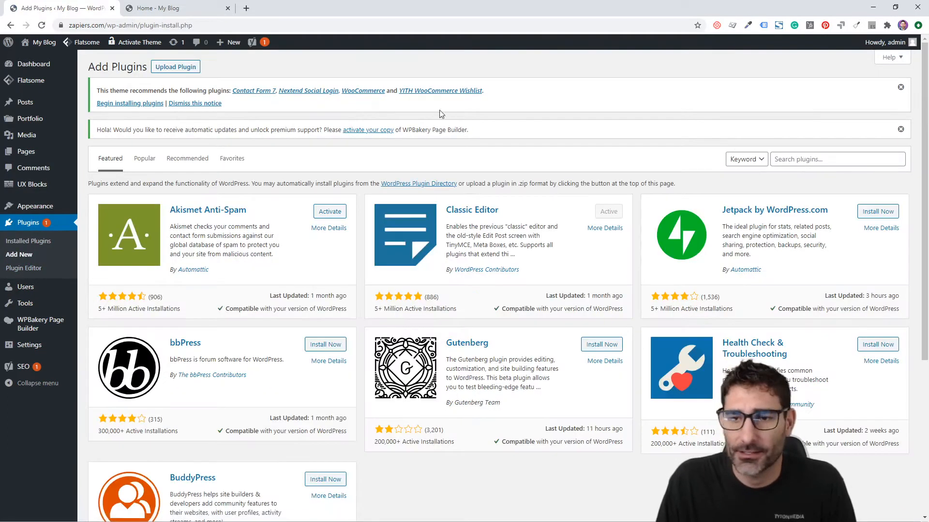
left_click(817, 158)
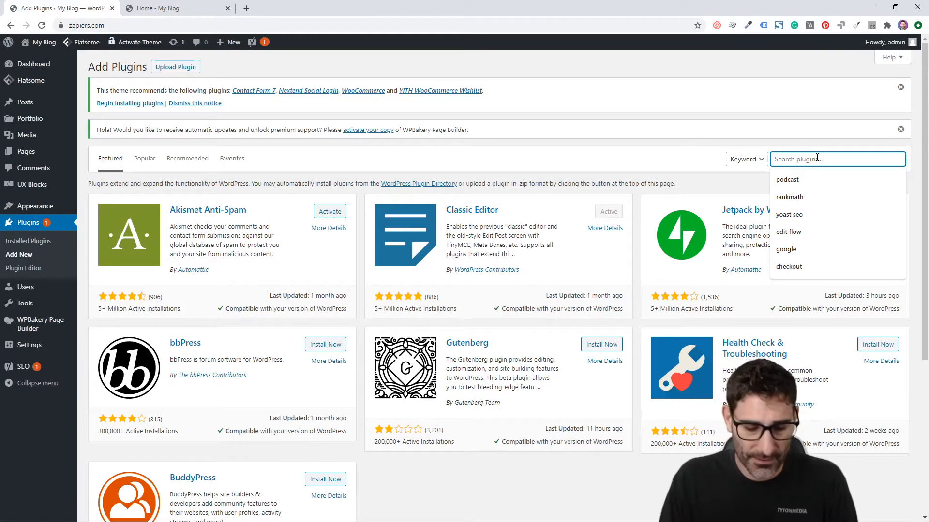
type("ninja forms")
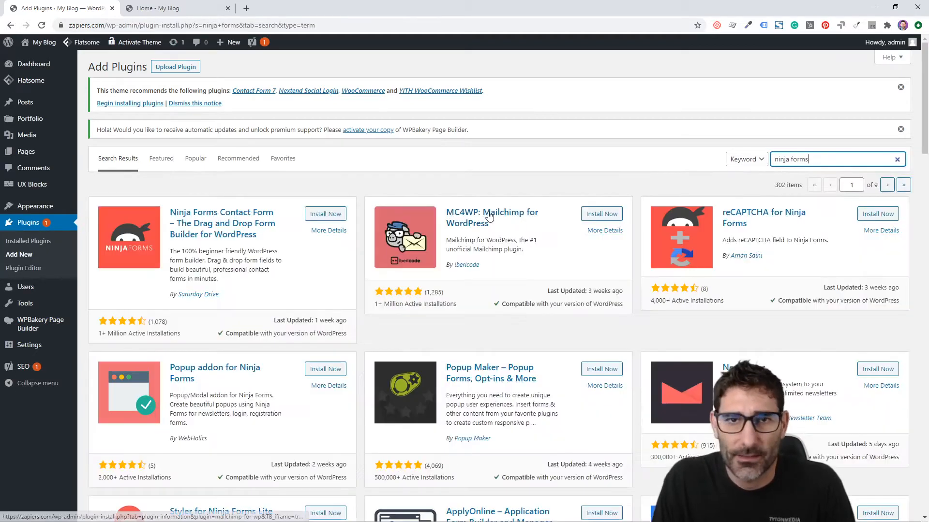
left_click(337, 215)
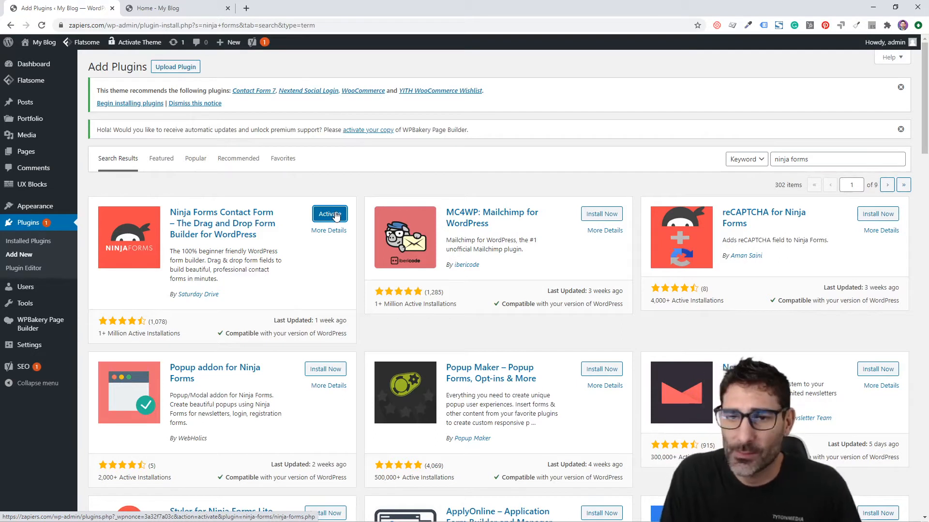
left_click(330, 214)
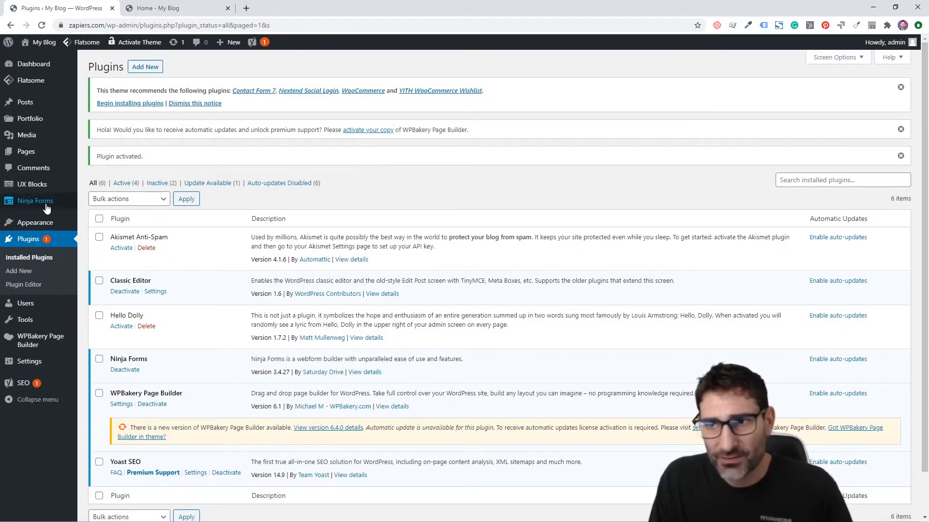
Go to the Ninja Forms dashboard and decline the usage-data sharing prompt
mouse_move(47, 208)
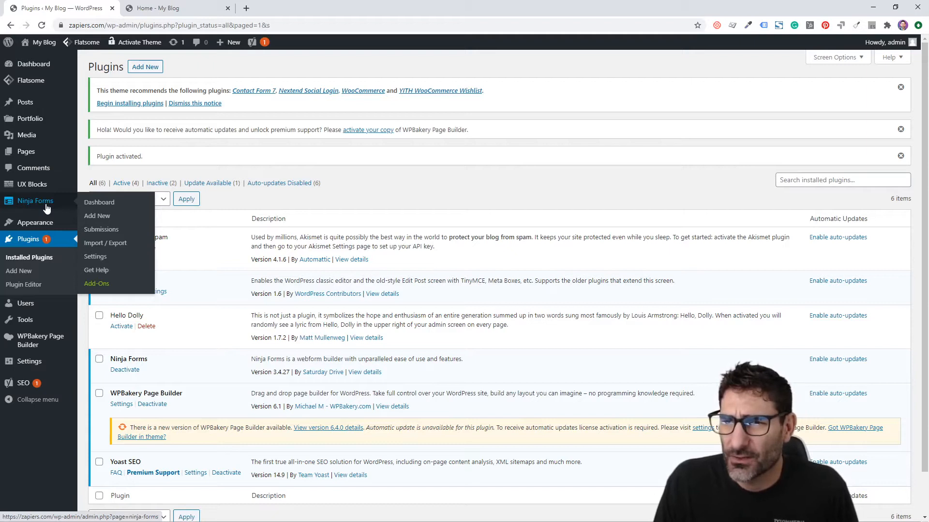
left_click(46, 208)
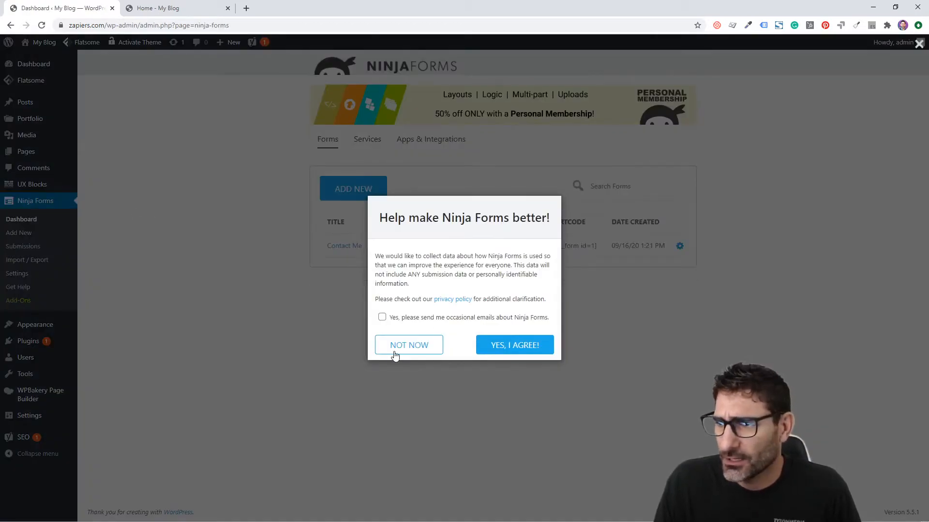
left_click(394, 351)
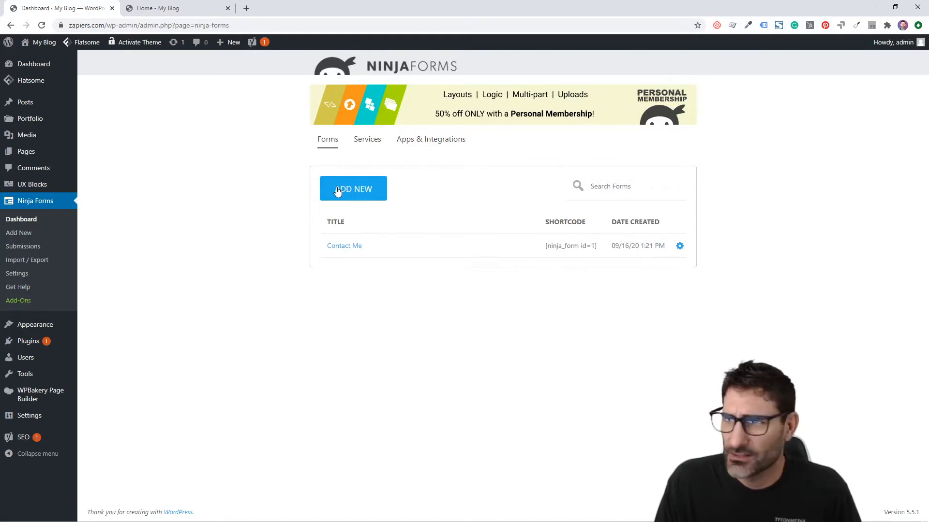
Inspect the default Contact Me form, then leave the builder without saving
left_click(347, 246)
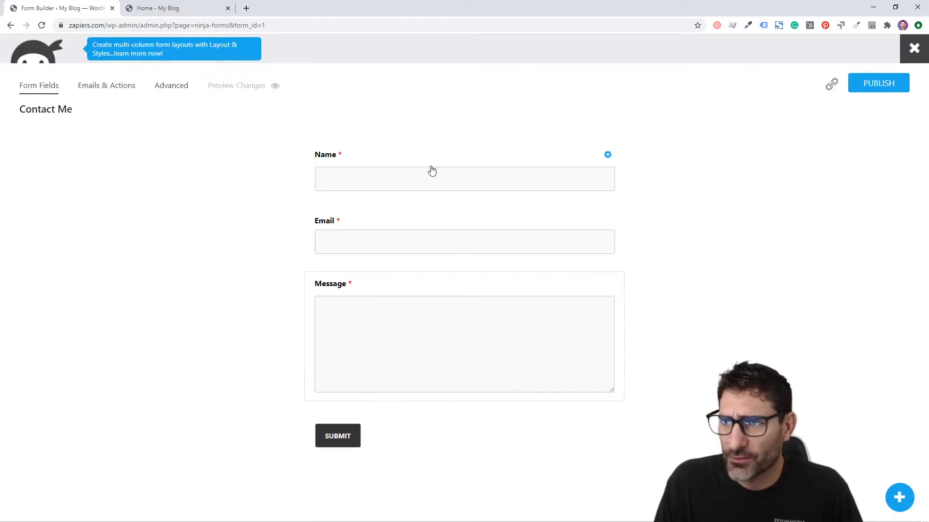
left_click(913, 48)
left_click(517, 86)
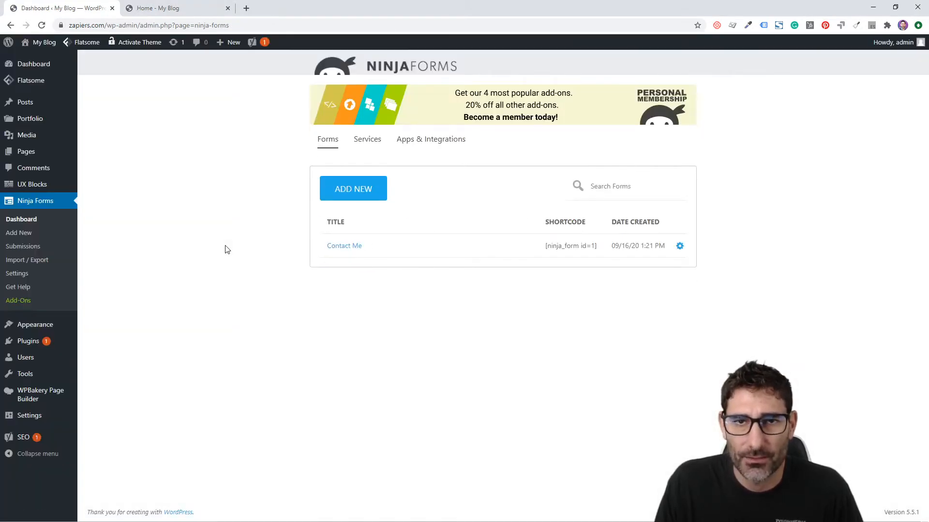
Start a blank form and add First Name, Email, Phone and Paragraph Text fields
left_click(366, 190)
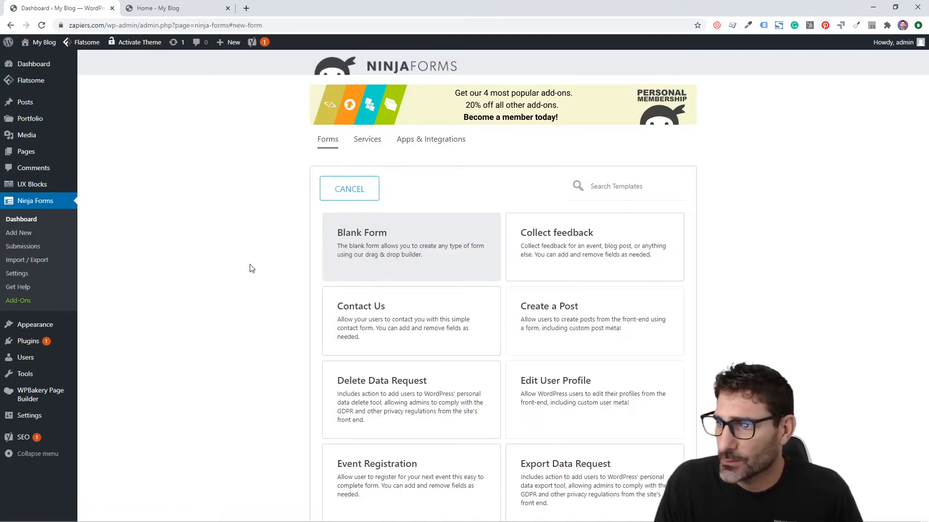
left_click(352, 253)
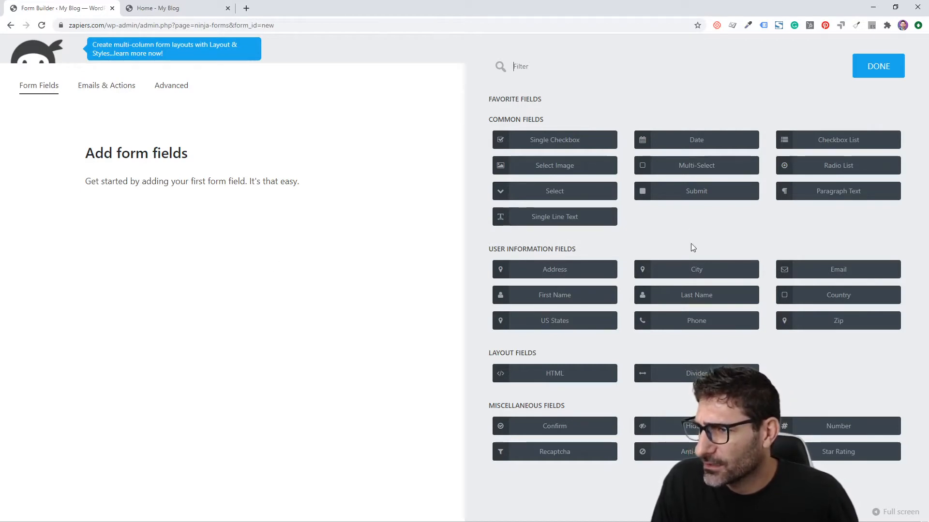
left_click_drag(556, 298, 121, 150)
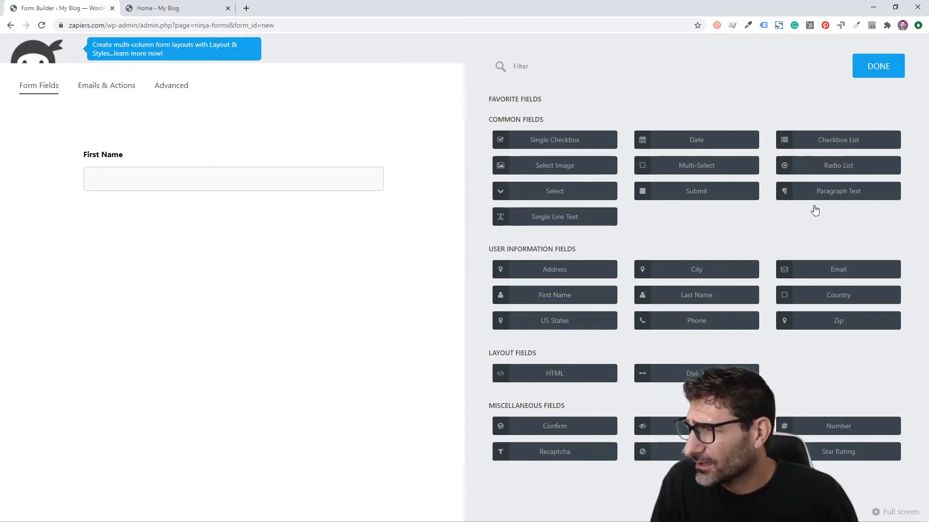
left_click_drag(838, 269, 218, 199)
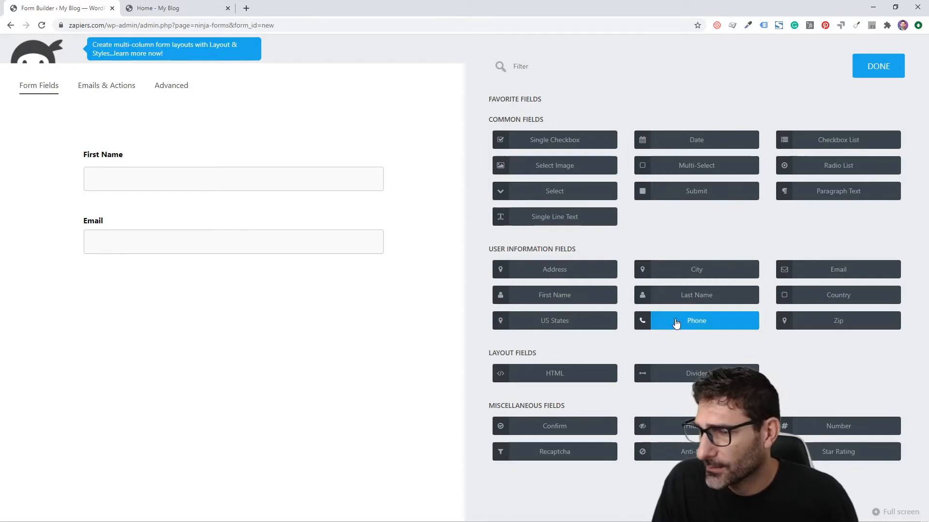
left_click_drag(675, 322, 193, 285)
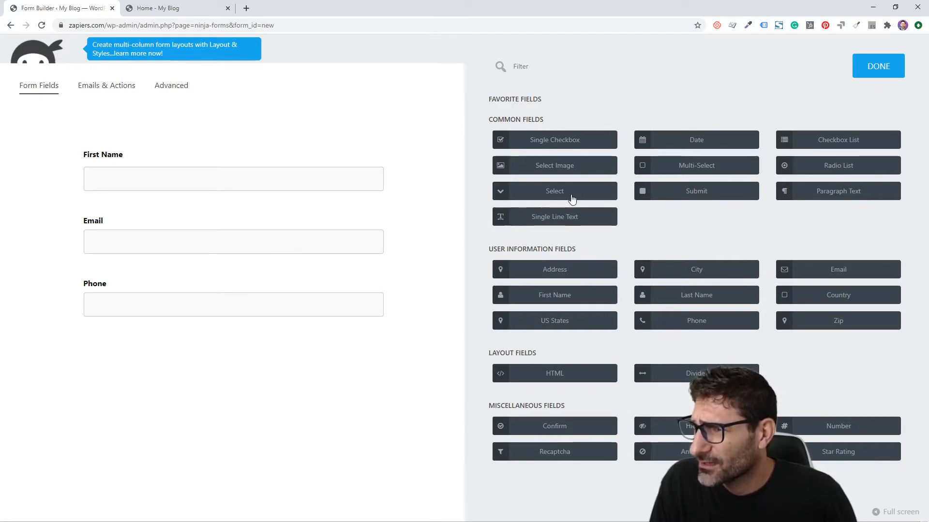
mouse_move(559, 216)
left_mouse_down()
mouse_move(222, 321)
mouse_move(551, 216)
mouse_move(543, 214)
left_mouse_up()
left_click_drag(844, 193, 258, 343)
Relabel the Paragraph Text field as 'Message'
left_click(263, 376)
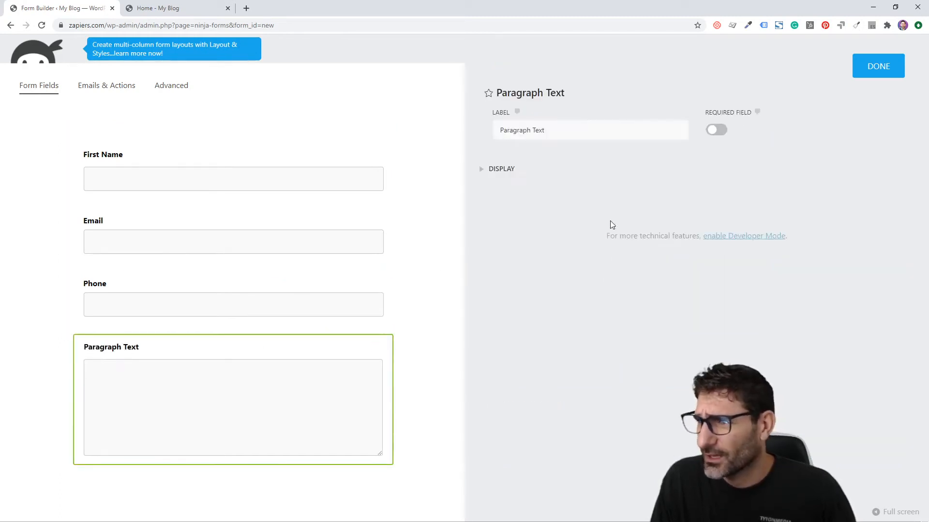
triple_click(555, 129)
type("Message")
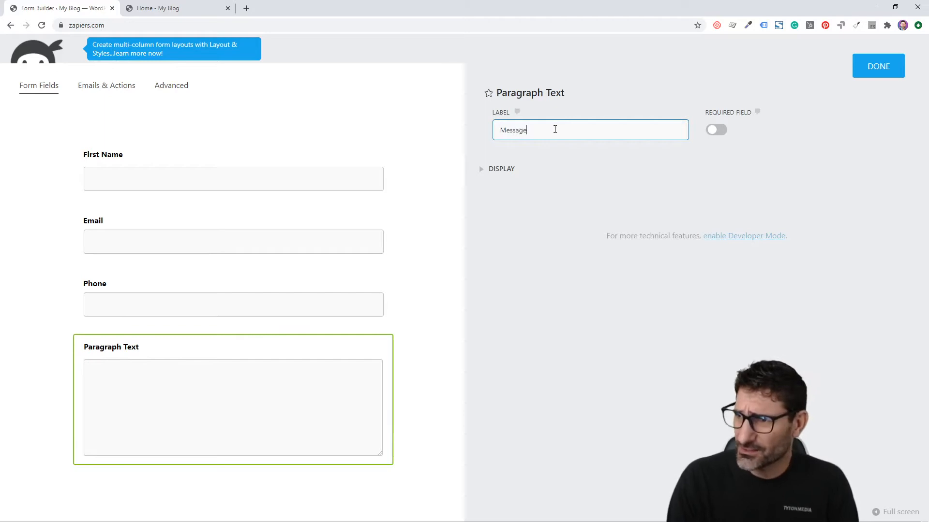
left_click(321, 140)
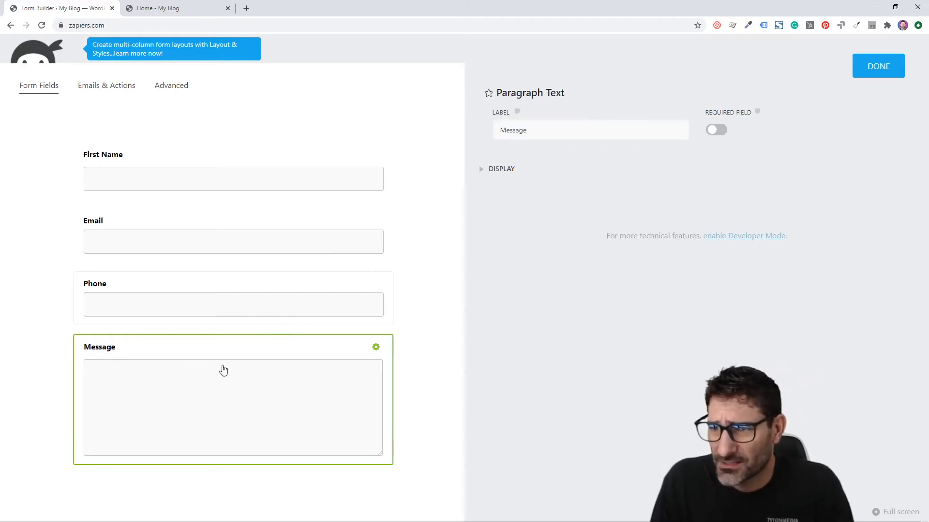
Make First Name, Email and Message required fields and close the field settings
left_click(175, 295)
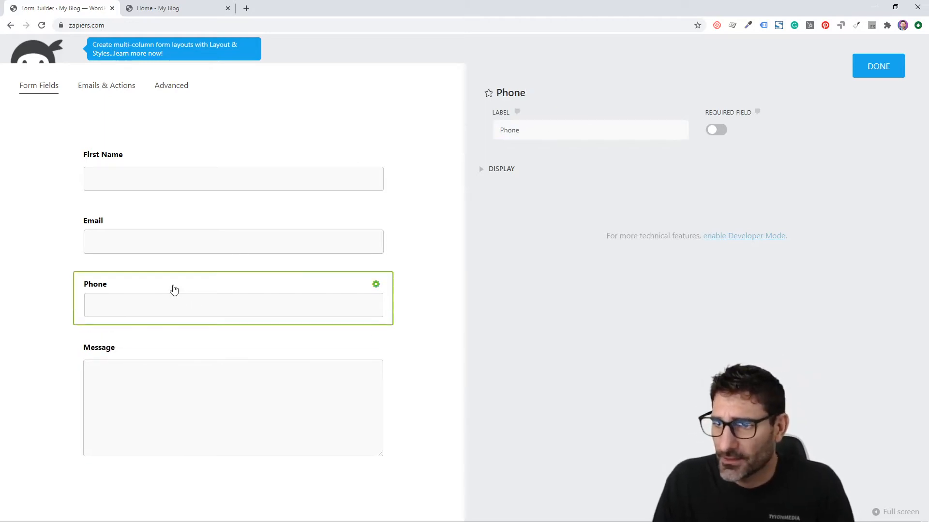
left_click(135, 196)
left_click(123, 240)
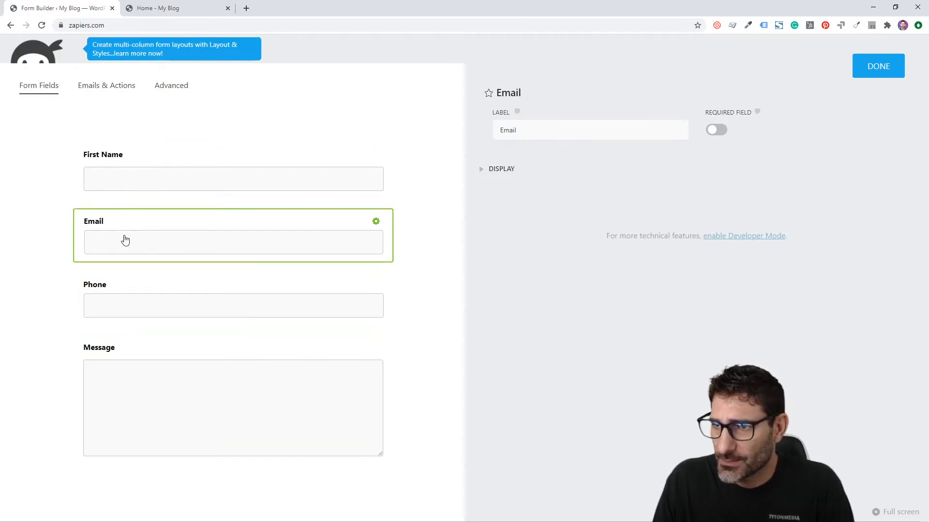
left_click(359, 180)
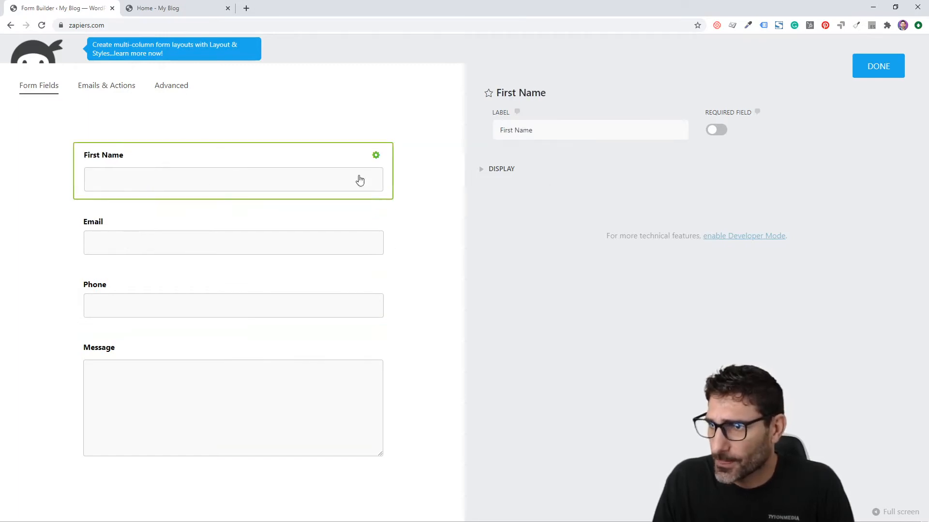
left_click(712, 137)
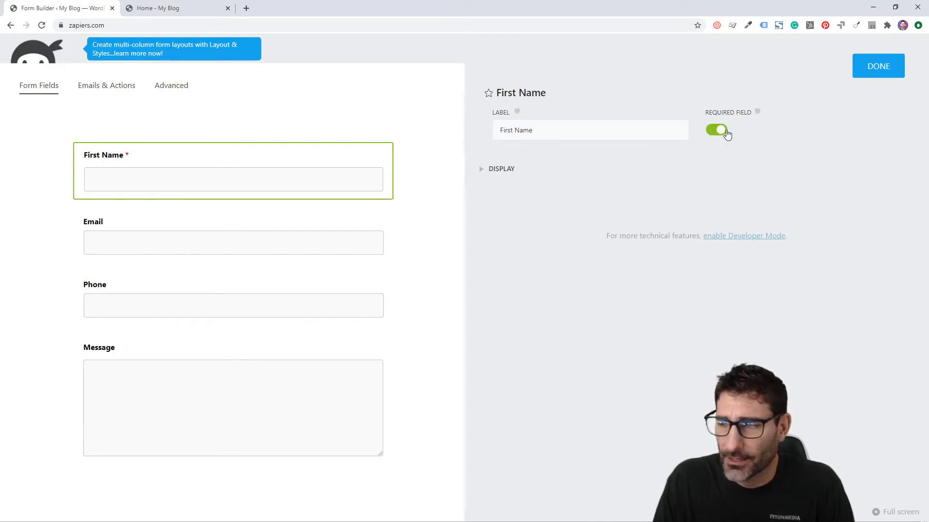
left_click(239, 246)
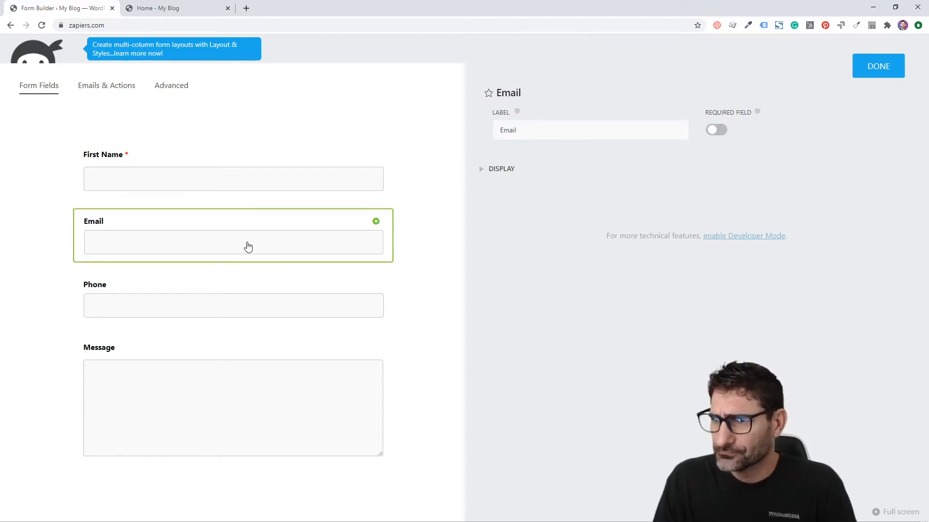
left_click(717, 129)
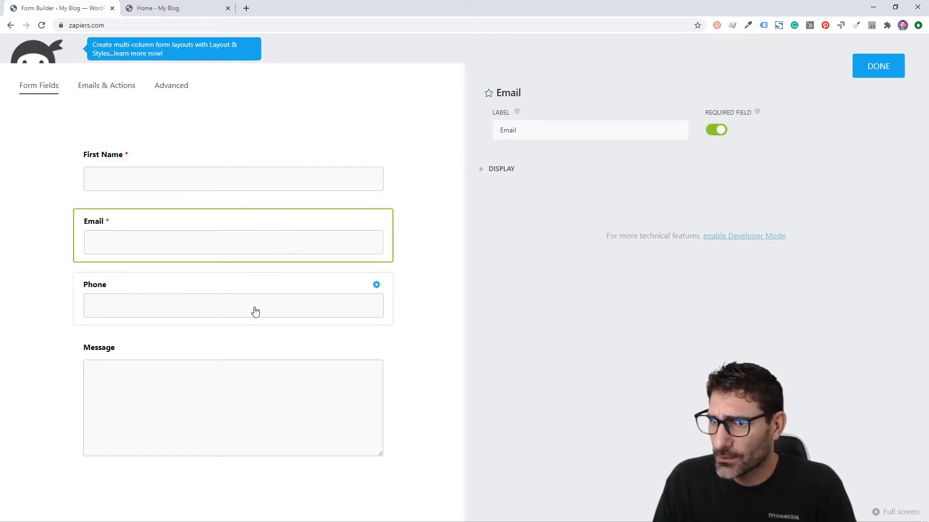
left_click(259, 306)
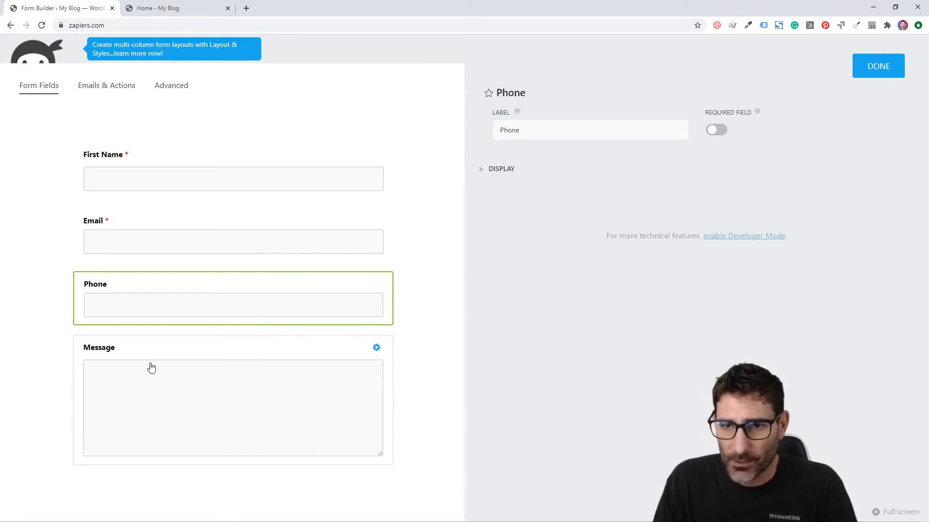
left_click(188, 388)
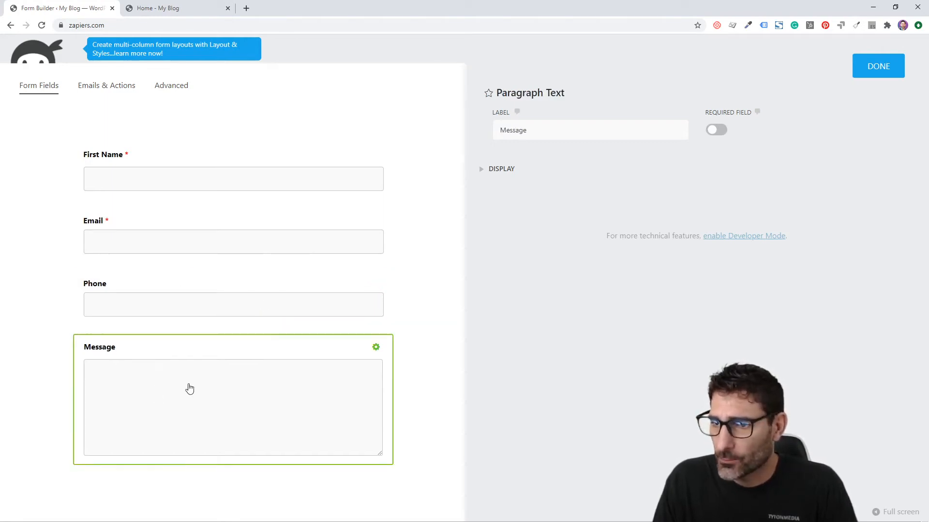
left_click(716, 130)
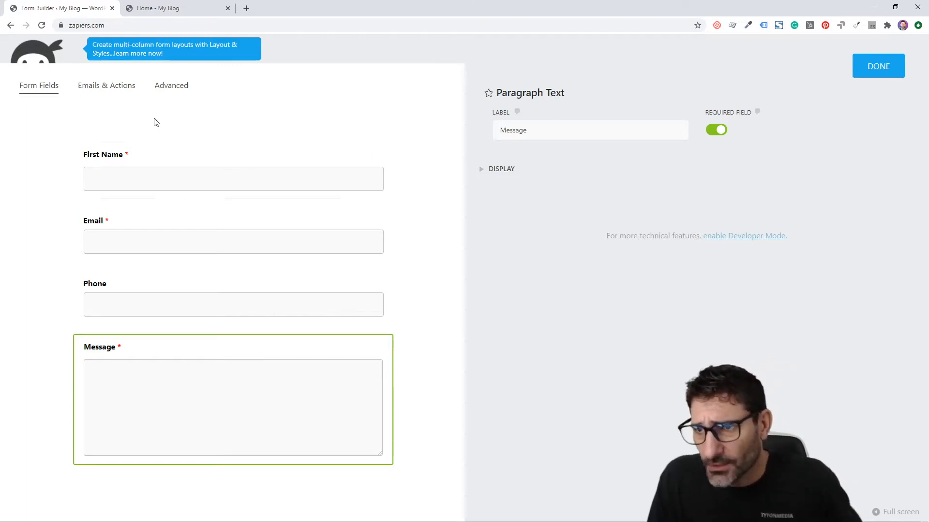
left_click(868, 68)
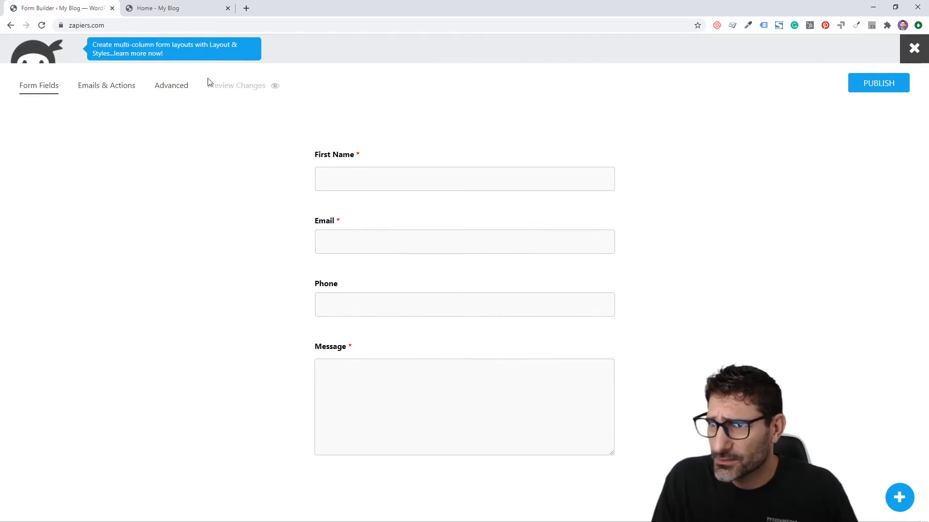
Add a Submit button below Message and change its label to 'CONTACT US'
left_click(911, 494)
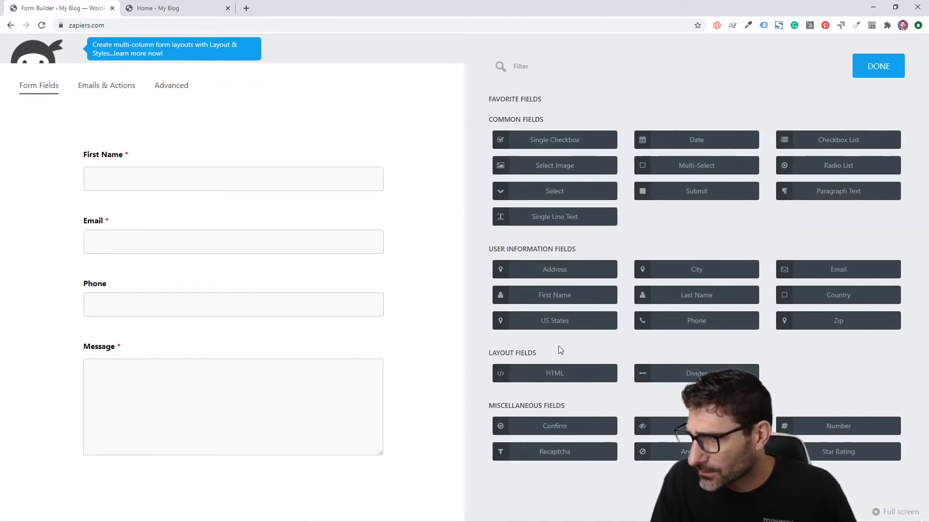
left_click_drag(695, 198, 164, 470)
left_click(122, 503)
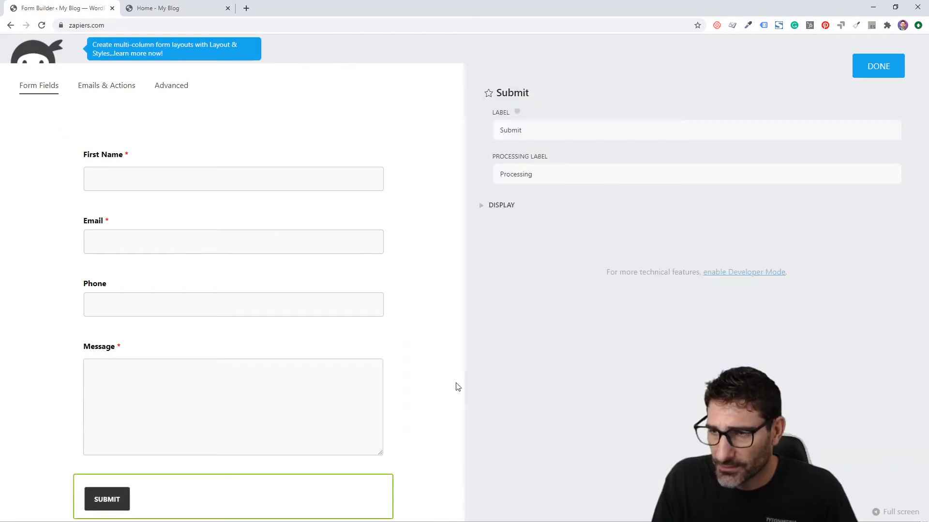
left_click_drag(554, 129, 481, 129)
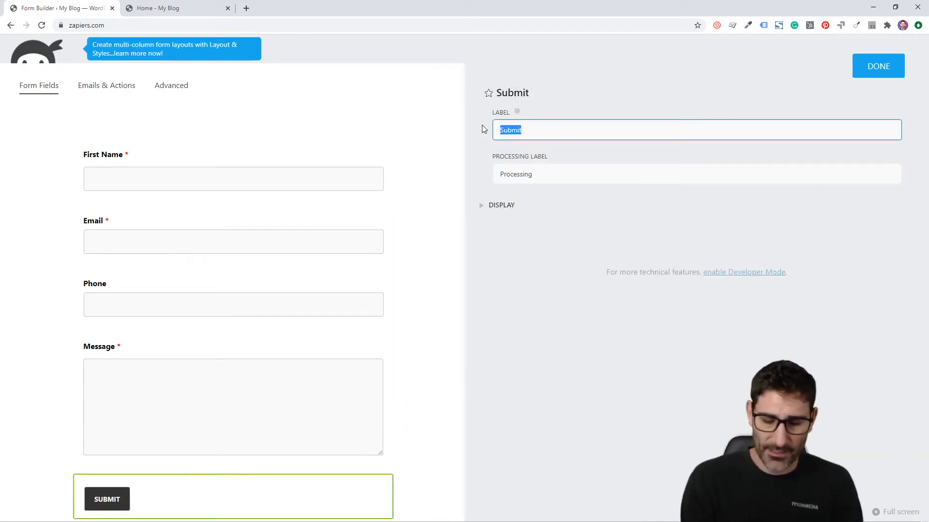
type("CONTACT US")
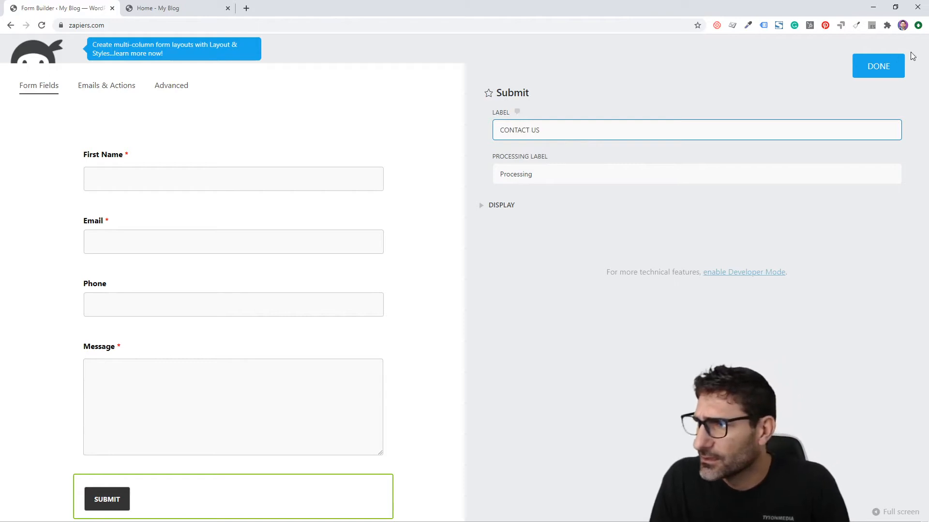
left_click(880, 66)
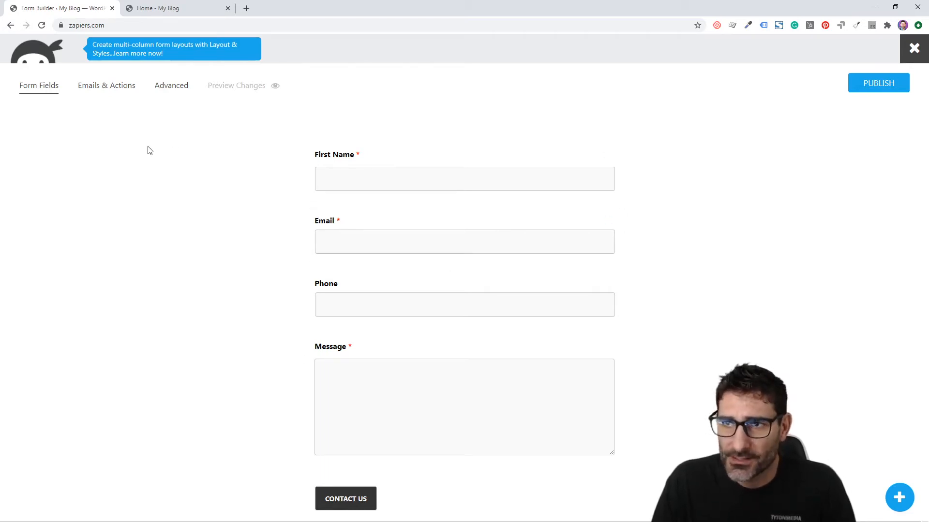
Show the form's Emails & Actions and browse the library of actions to add
left_click(100, 87)
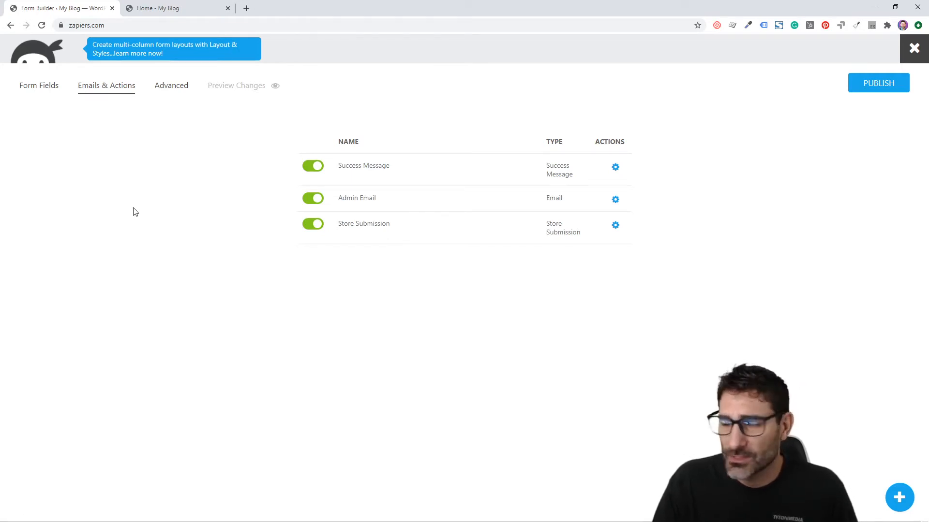
left_click(903, 502)
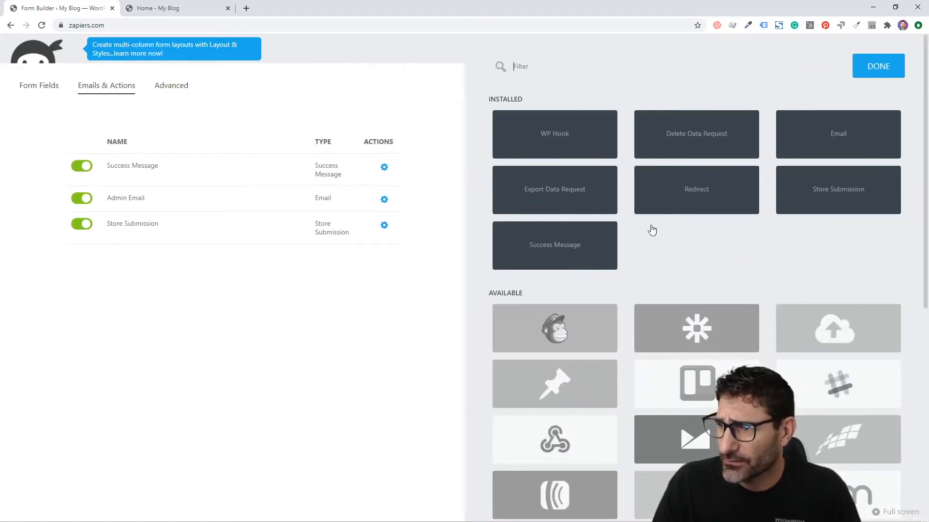
scroll(650, 231, "down", 2)
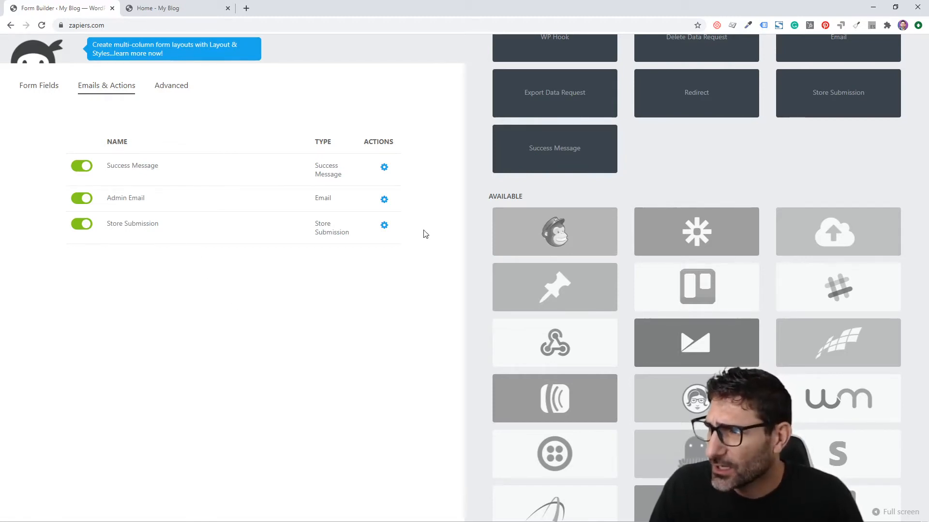
Change the Admin Email subject to 'CONTACT US FORM', keeping the {fields_table} message body
left_click(188, 203)
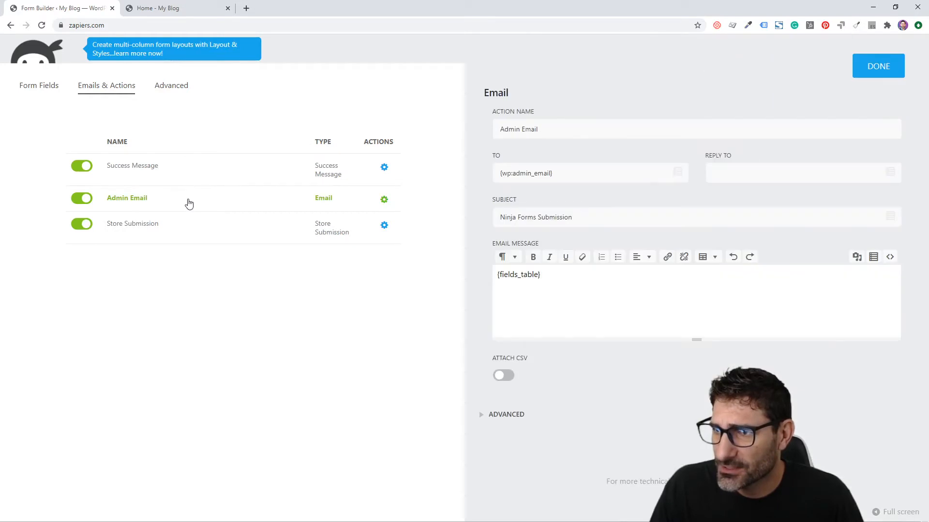
left_click_drag(576, 173, 481, 175)
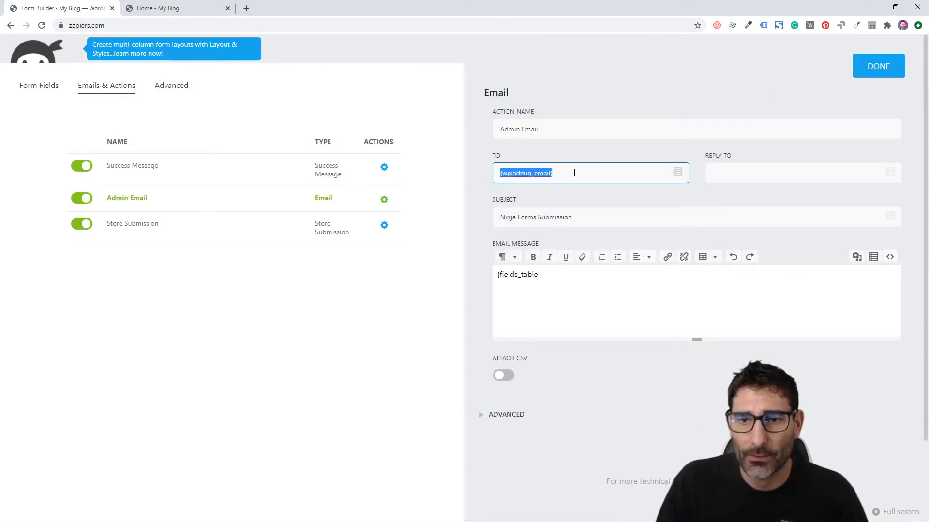
triple_click(568, 219)
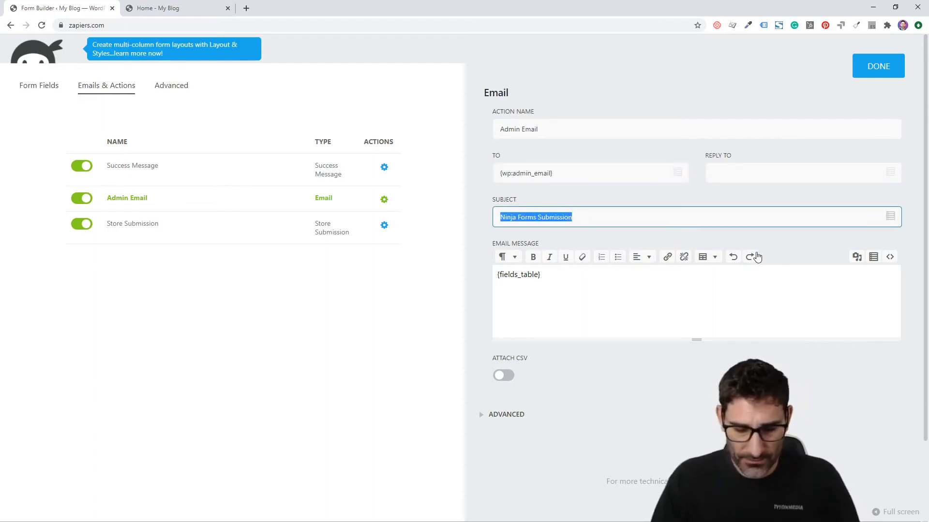
type("CONTACT US FORM")
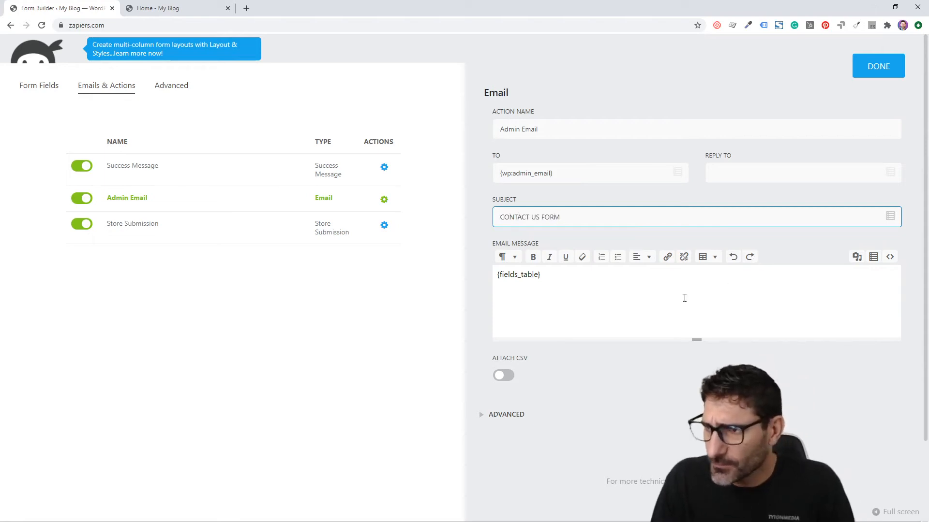
double_click(525, 273)
left_click_drag(556, 277, 504, 288)
double_click(504, 289)
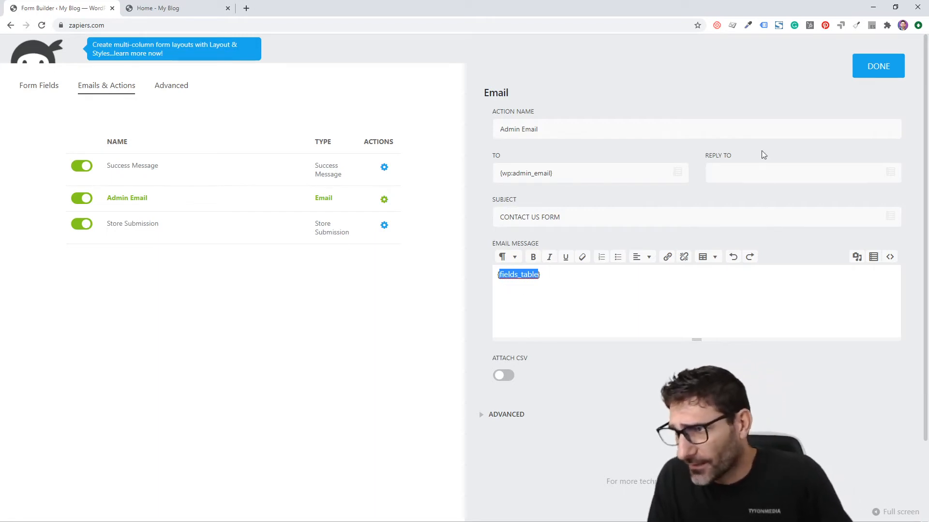
Set the Admin Email's Reply To to the form's Email field merge tag
left_click(764, 166)
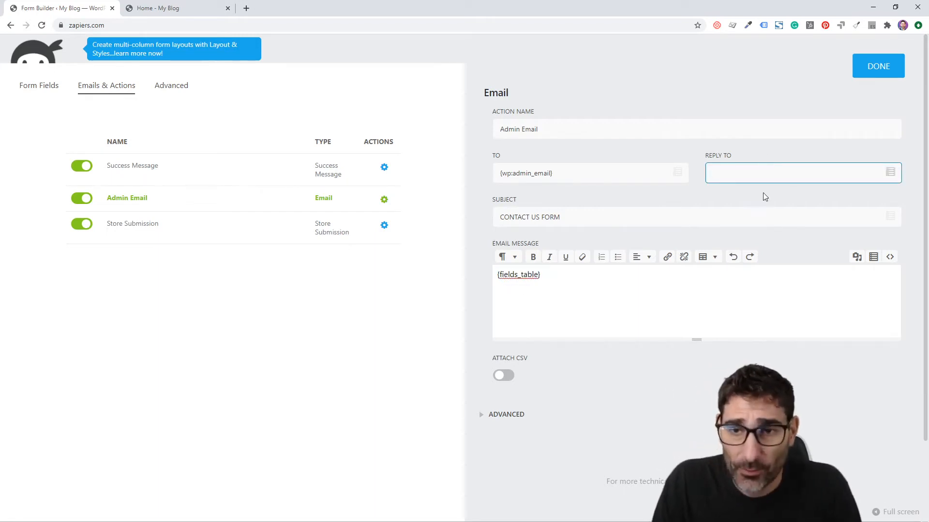
left_click(890, 172)
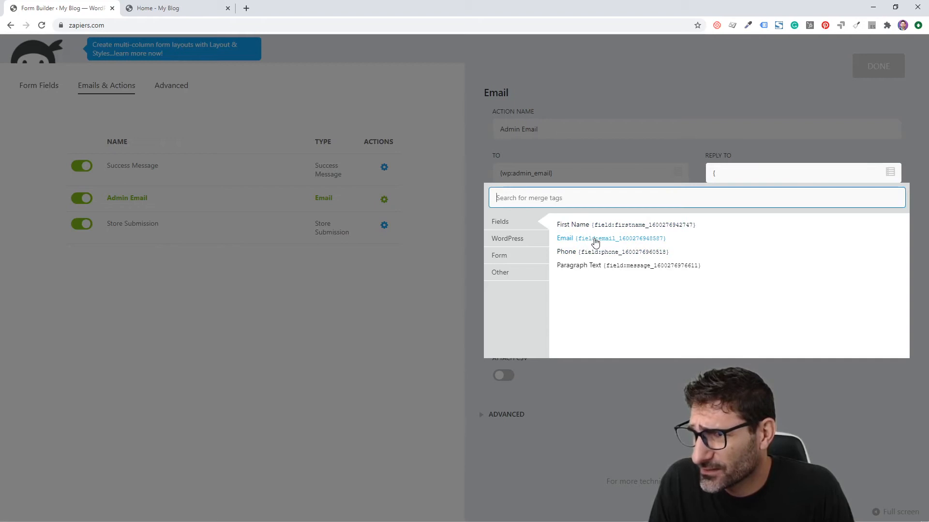
left_click(595, 242)
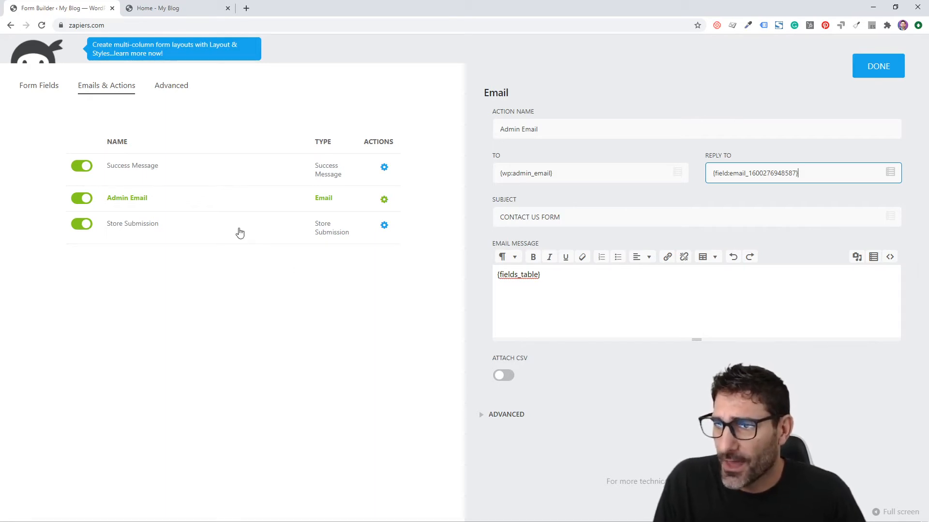
left_click(167, 87)
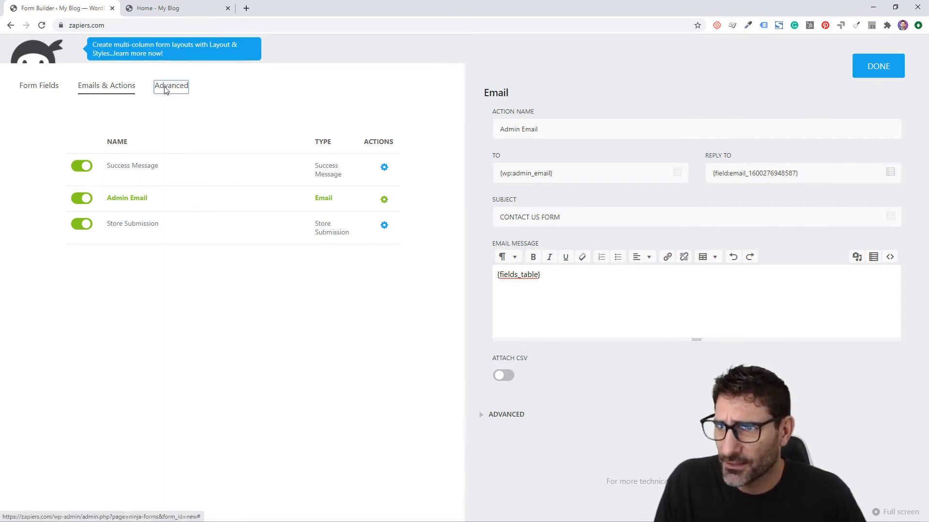
Set the form title to 'contact us' in the Display Settings
left_click(354, 151)
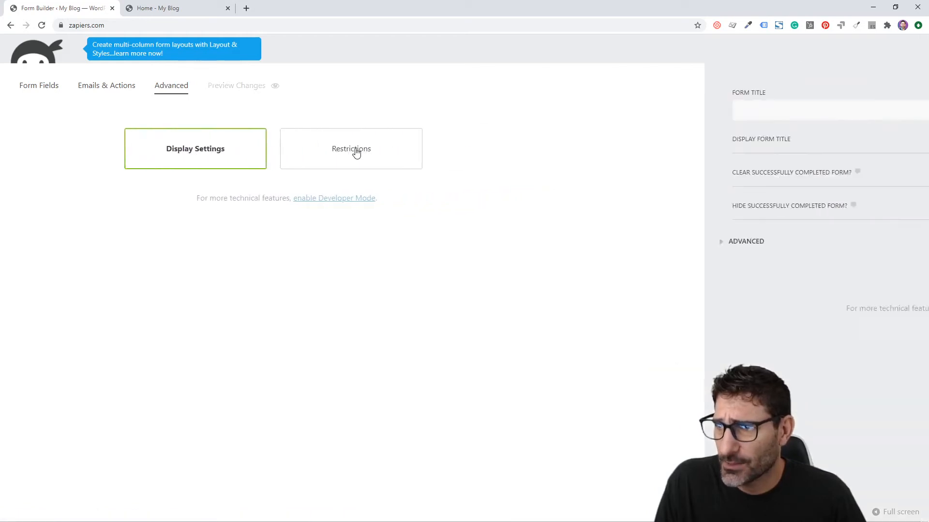
left_click(592, 110)
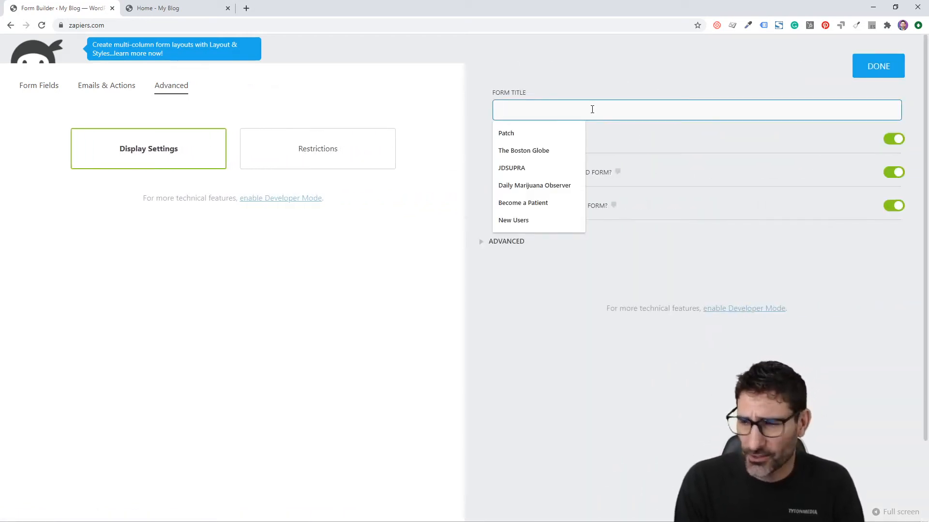
type("contact us")
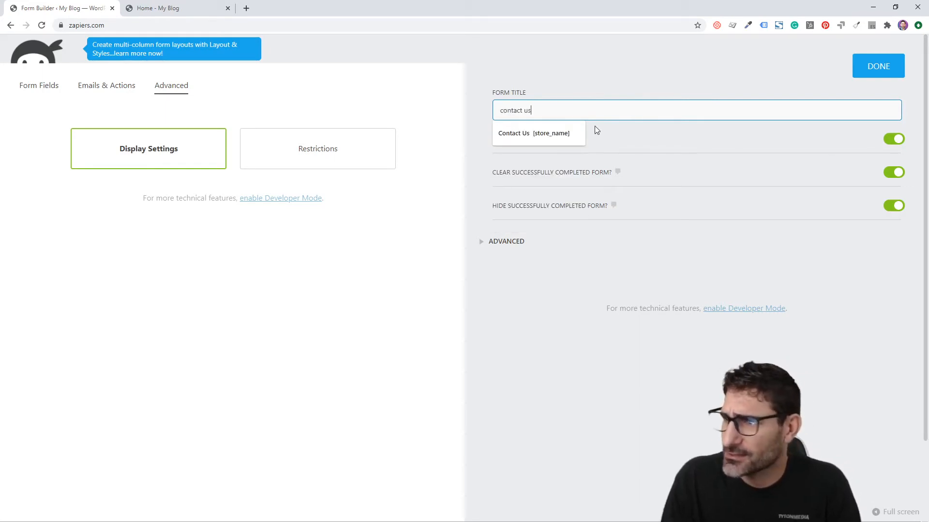
left_click(879, 66)
Publish the contact us form and return to the forms dashboard
left_click(880, 90)
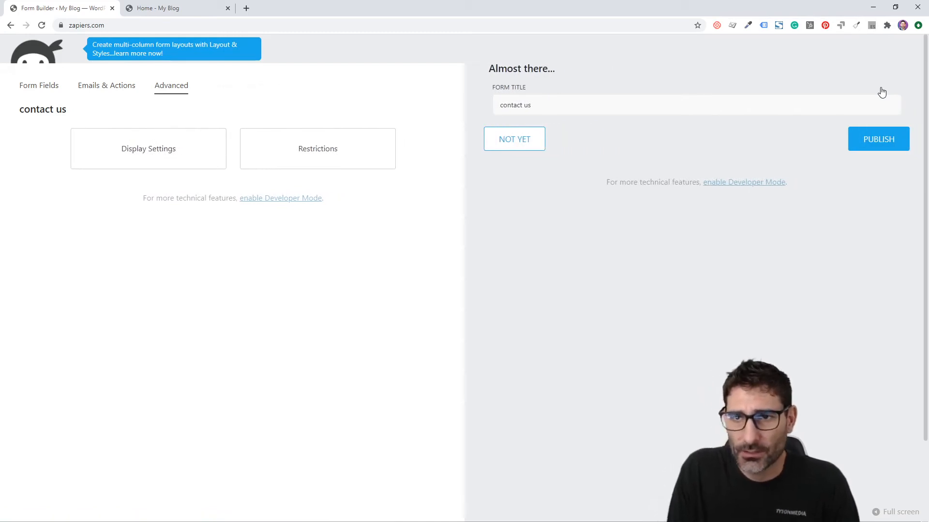
left_click(874, 141)
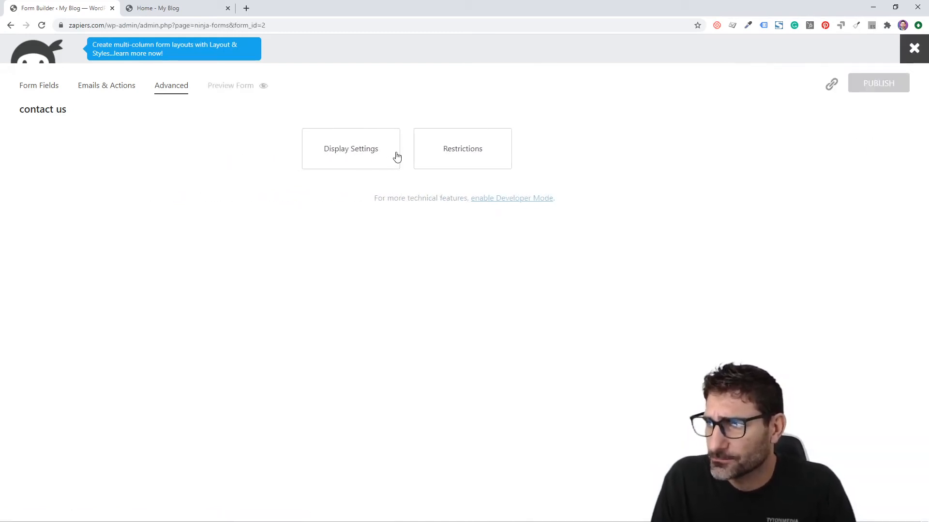
left_click(912, 49)
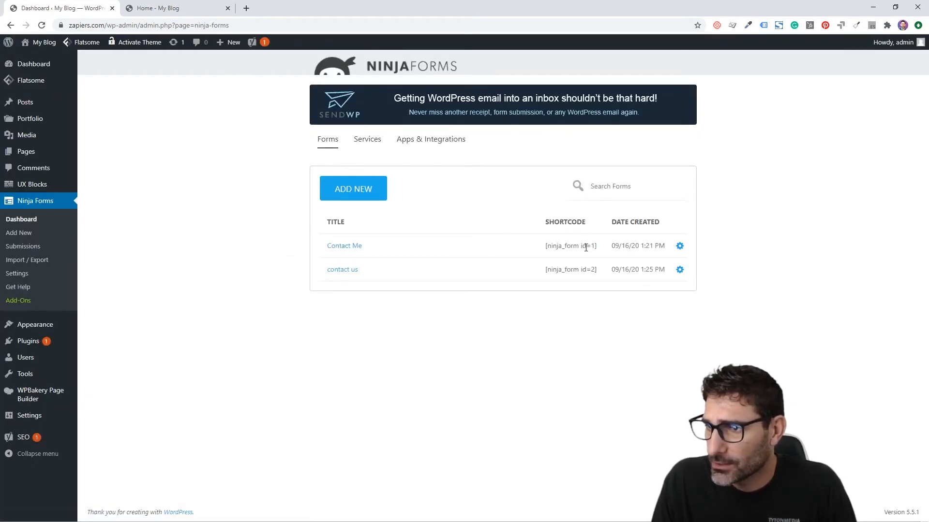
Copy the shortcode [ninja_form id=2] and bring up link options for Pages
triple_click(561, 272)
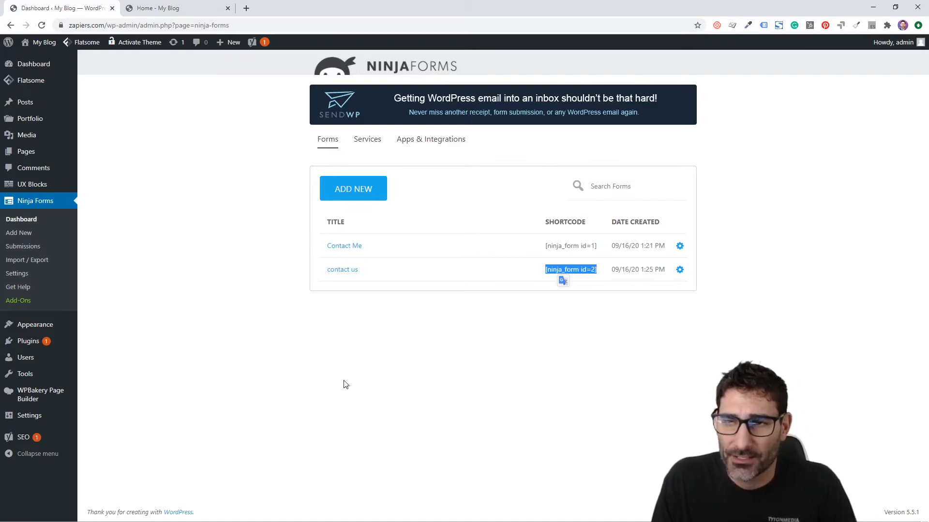
mouse_move(12, 157)
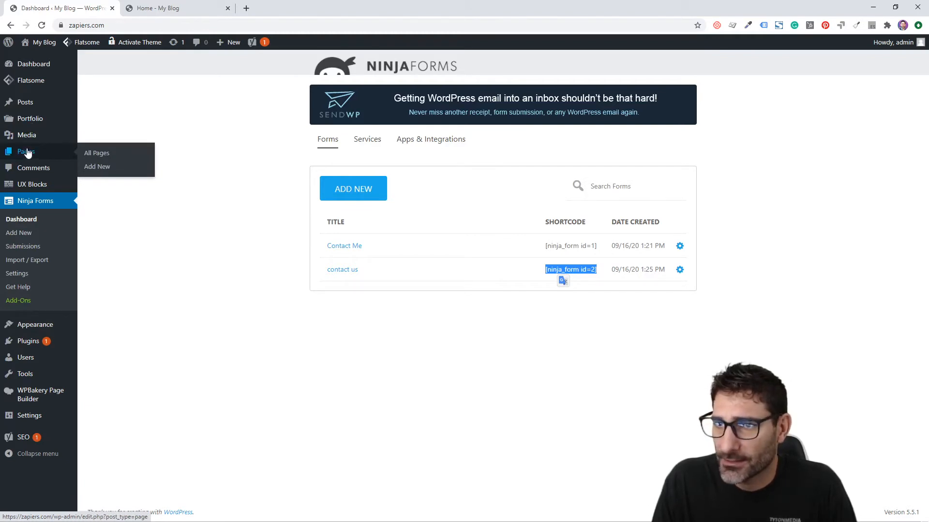
right_click(27, 150)
In a new Pages tab, create a page titled 'Contact Us' and save it as a draft
left_click(35, 159)
left_click(199, 9)
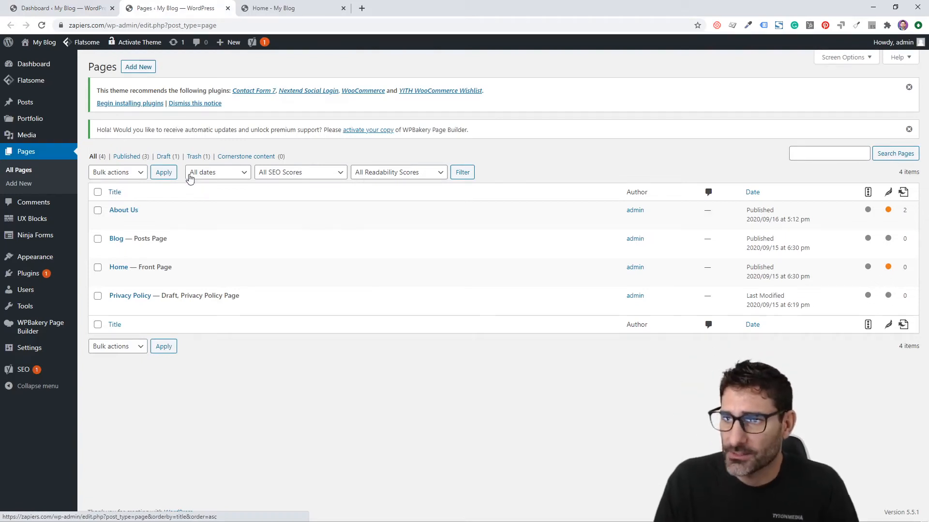
left_click(136, 72)
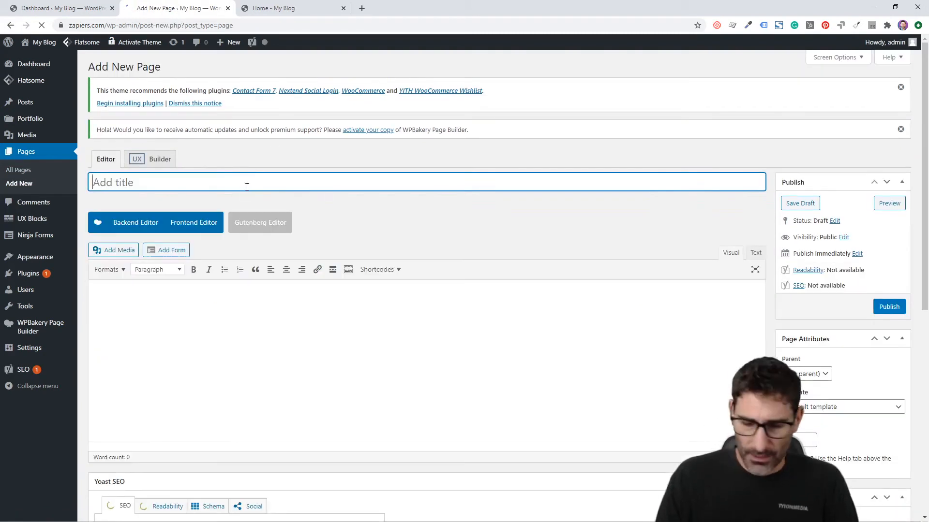
type("Contact US")
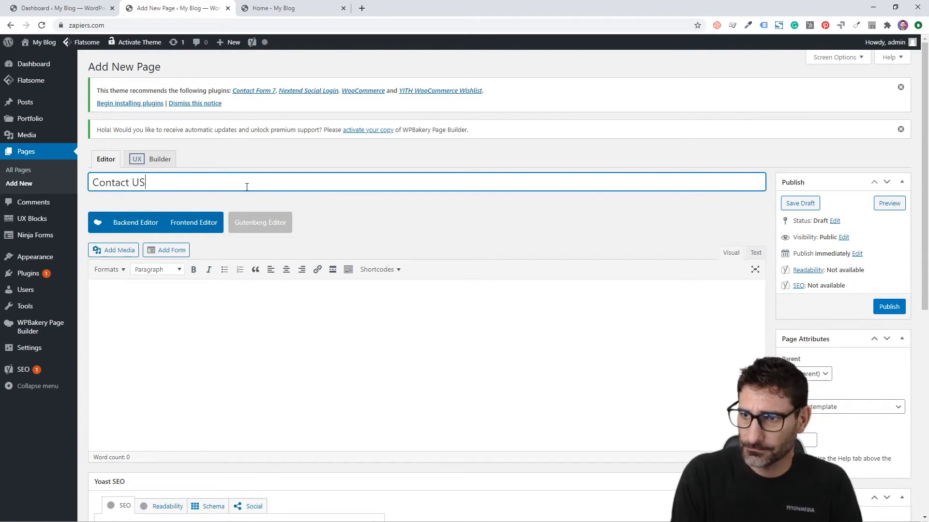
key("BackSpace")
type("s")
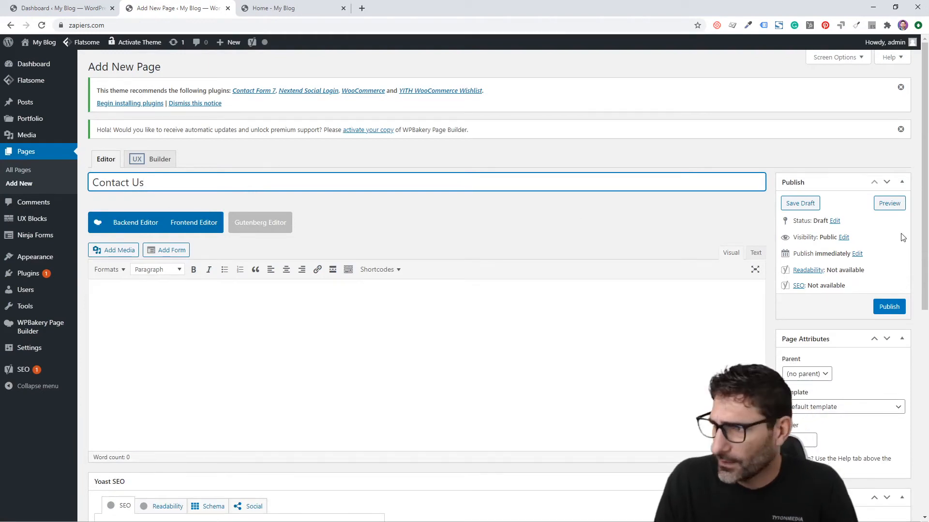
left_click(788, 208)
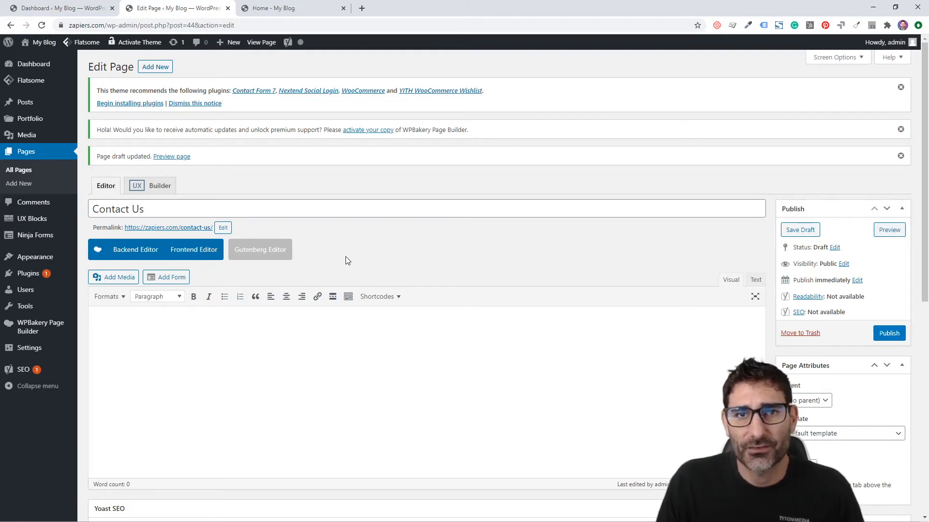
scroll(345, 261, "down", 1)
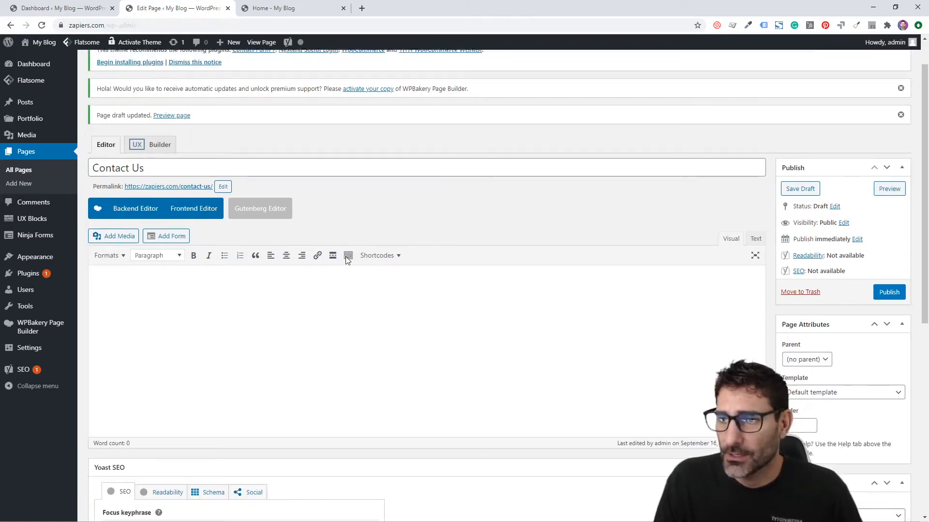
In the Backend Editor, add a row with an inner row holding a Custom Heading element
left_click(138, 201)
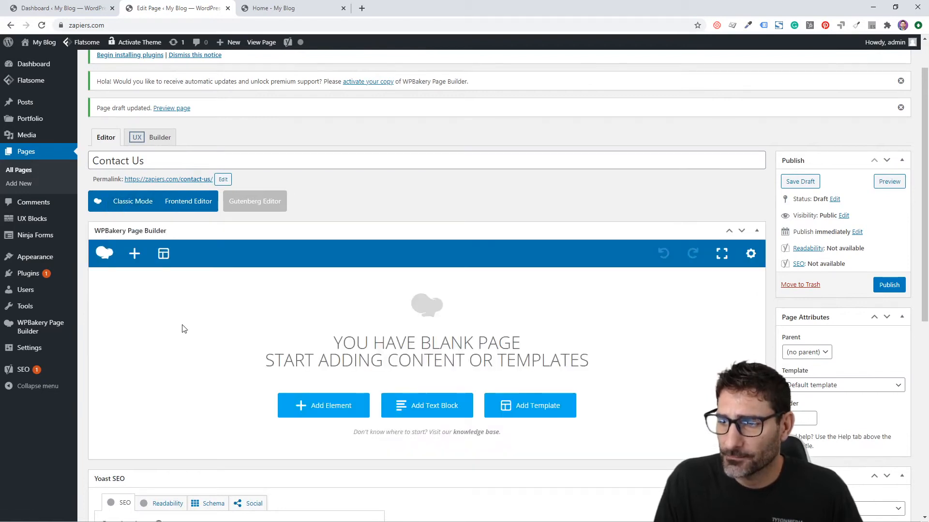
scroll(184, 329, "down", 1)
left_click(317, 358)
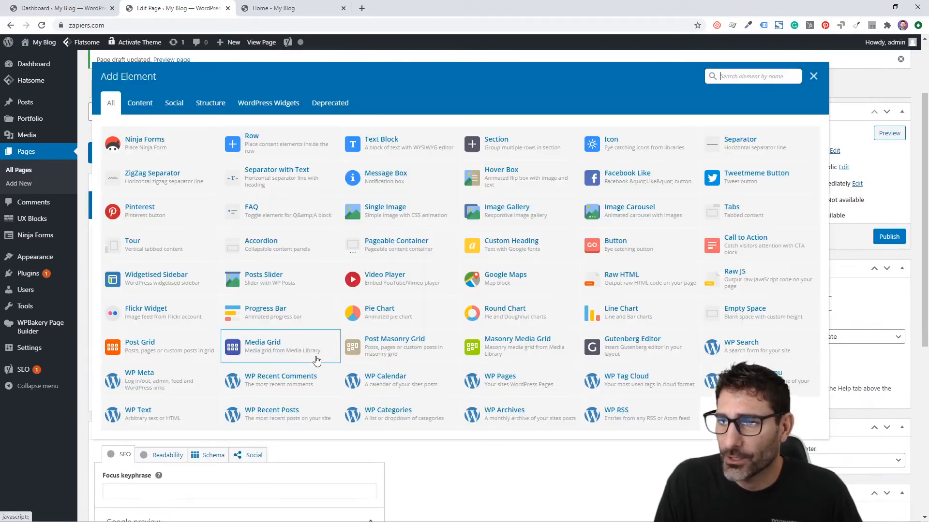
left_click(244, 83)
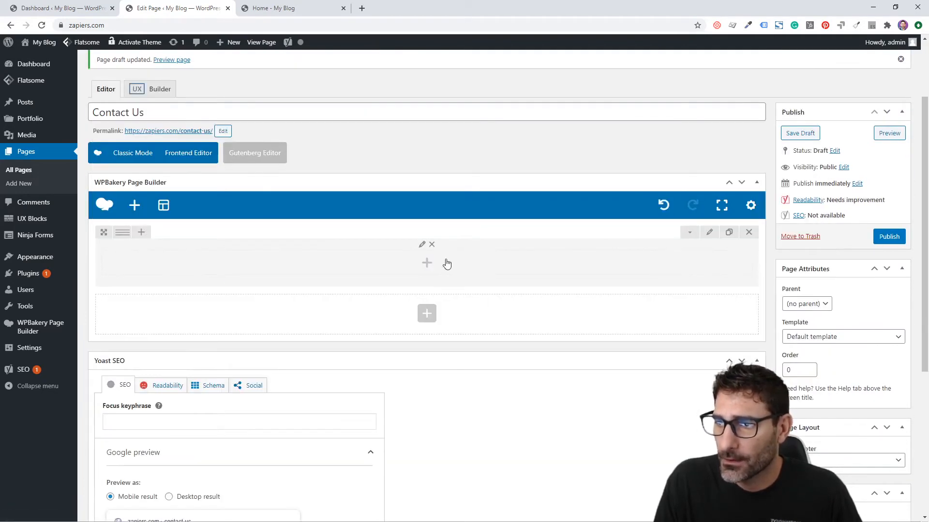
left_click(444, 263)
left_click(273, 139)
left_click(319, 289)
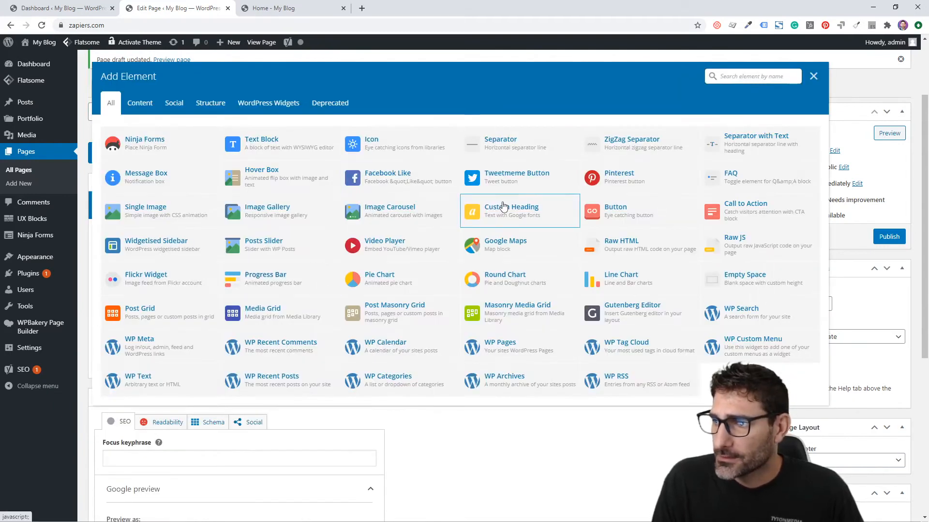
left_click(503, 211)
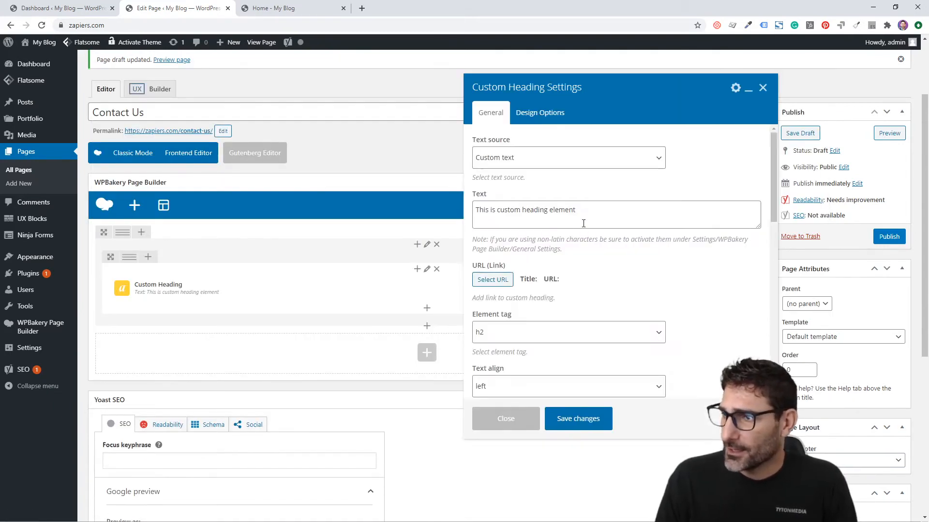
Replace the heading's placeholder text with 'Contact Us'
triple_click(583, 223)
key("ctrl+shift+i")
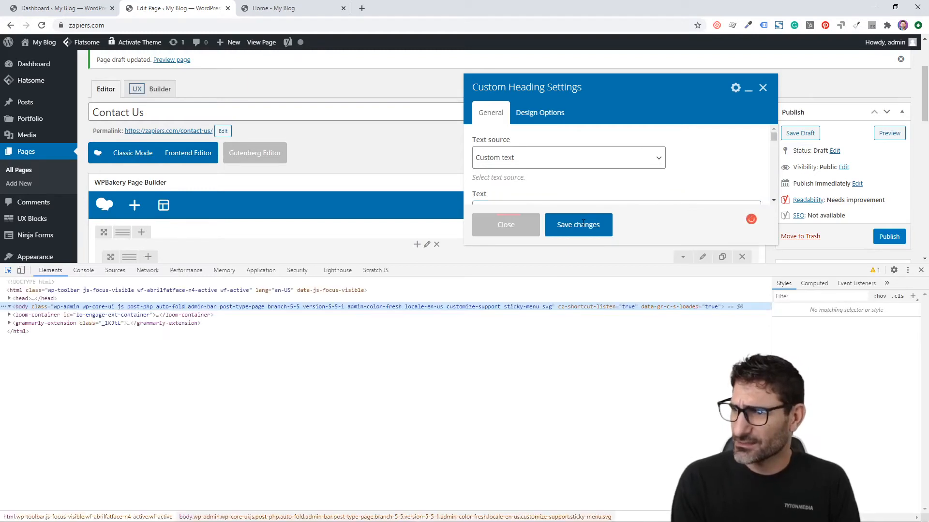
left_click(514, 199)
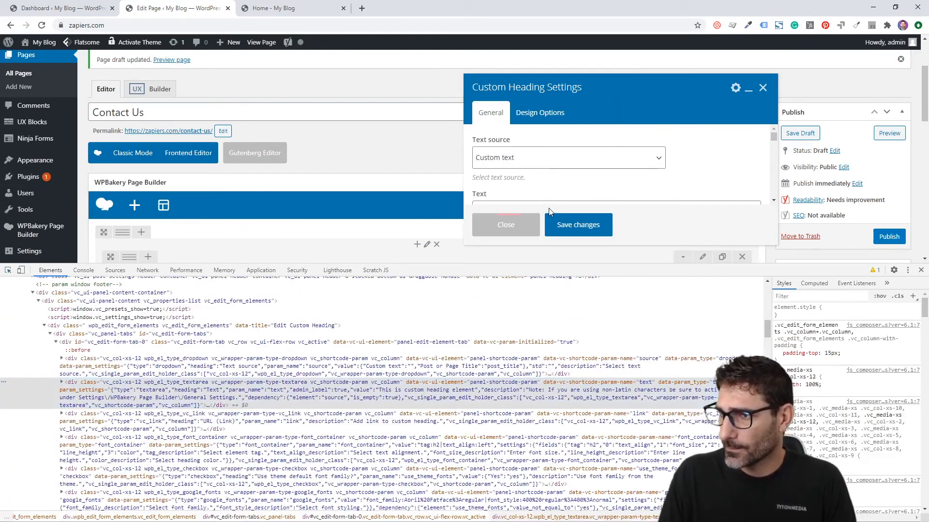
key("ctrl+shift+i")
triple_click(534, 214)
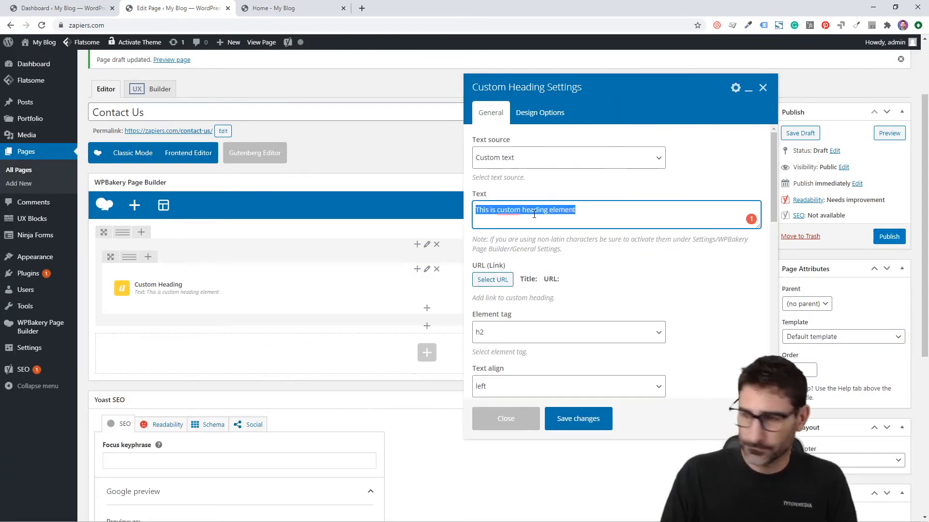
type("Contact Us")
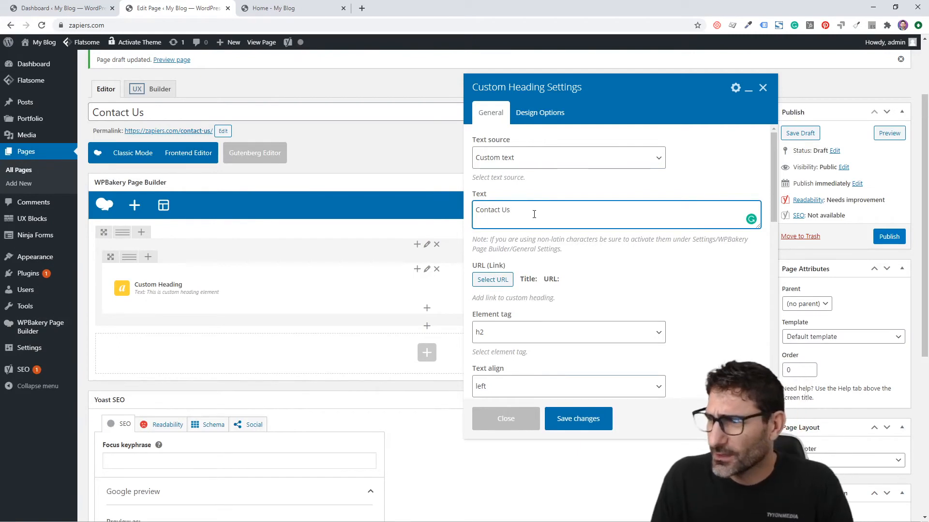
Make the heading an h1, centre-aligned with the theme's default font, and save it
scroll(532, 252, "down", 1)
left_click(531, 284)
left_click(524, 298)
left_click(523, 335)
left_click(523, 376)
scroll(550, 299, "down", 1)
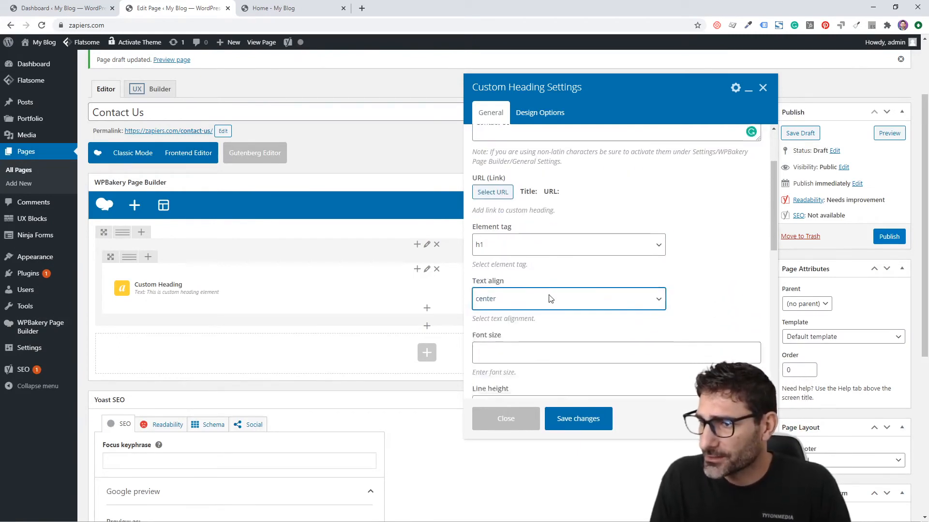
scroll(550, 298, "down", 3)
left_click(478, 350)
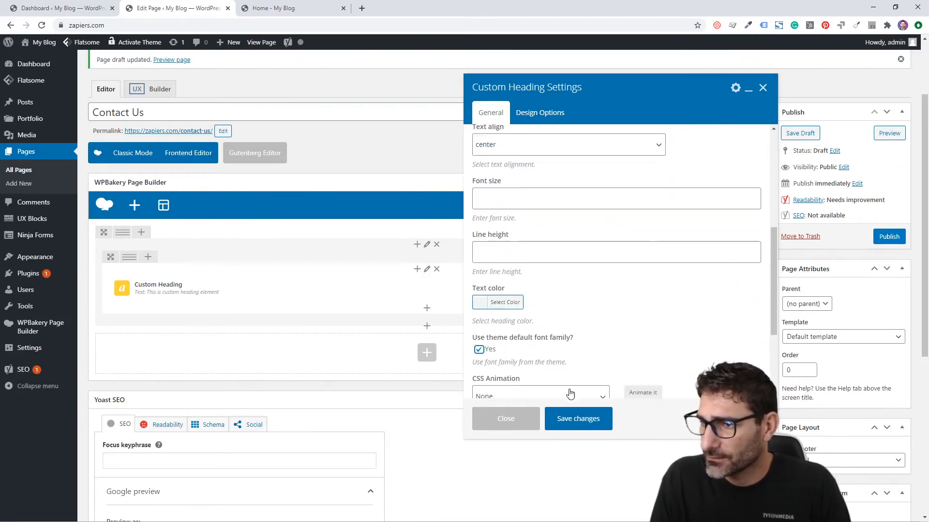
left_click(599, 425)
left_click(426, 308)
Add a text block reading 'Fill out the simple form below to get in contact with us.', centred
type("tex")
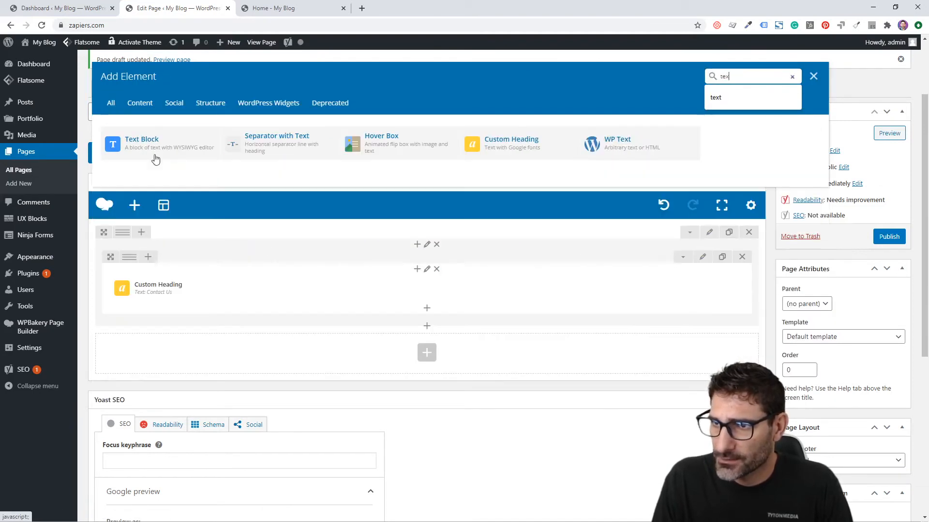
left_click(156, 160)
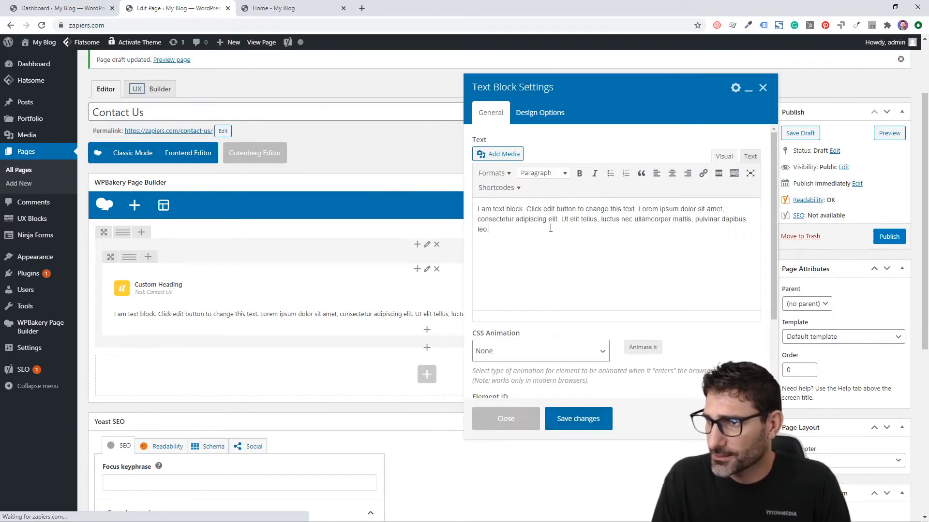
key("ctrl+a")
type("l out ")
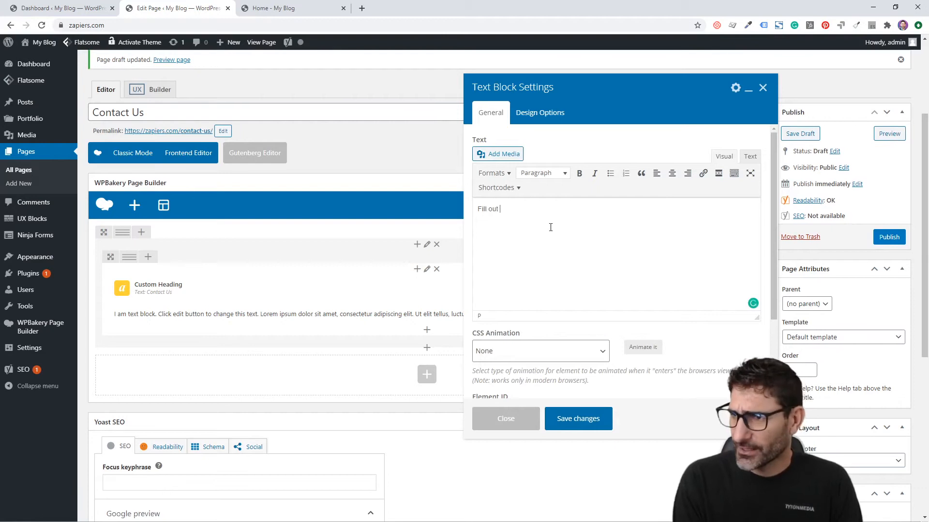
type("the simple form")
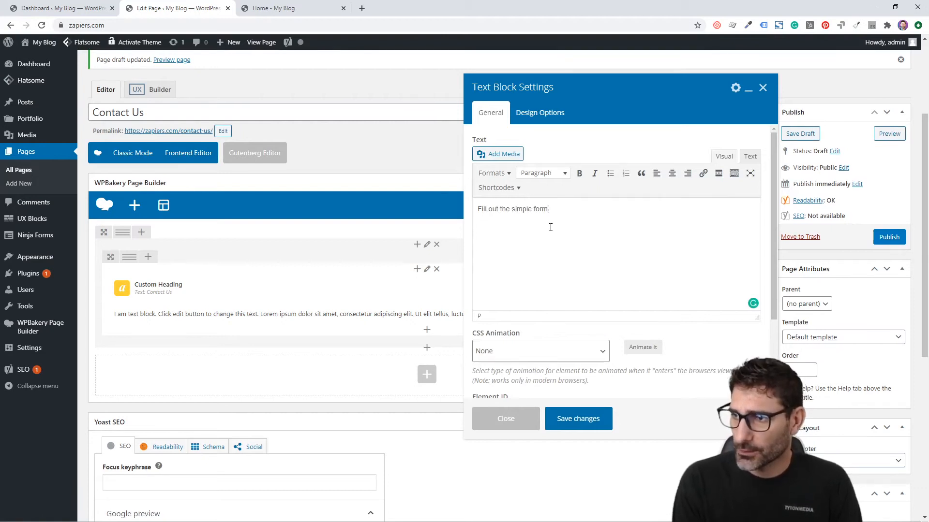
type(" below to get in cotnact with us.")
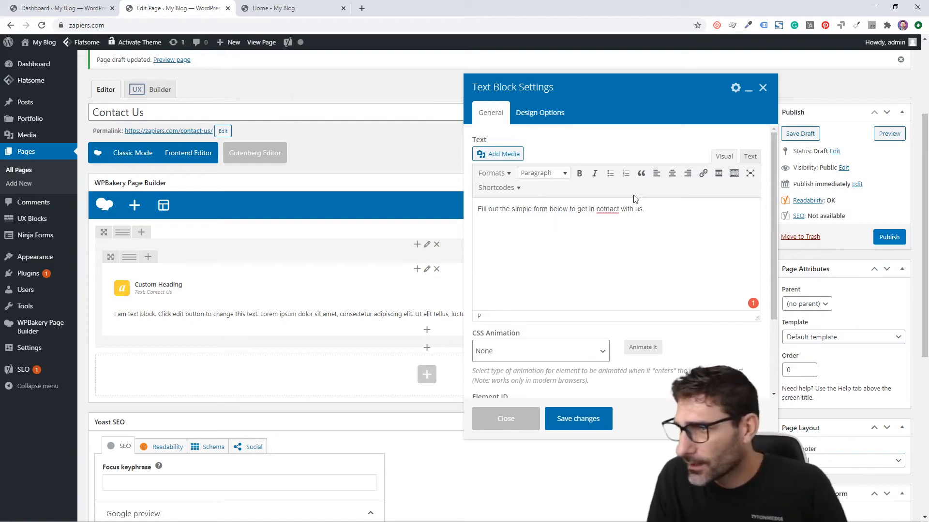
left_click(607, 209)
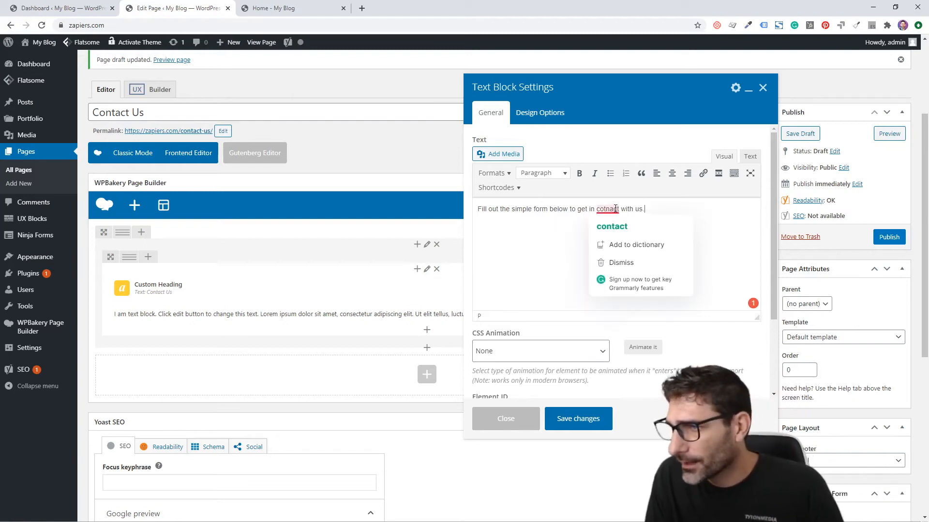
left_click(643, 245)
key("ctrl+a")
left_click(672, 173)
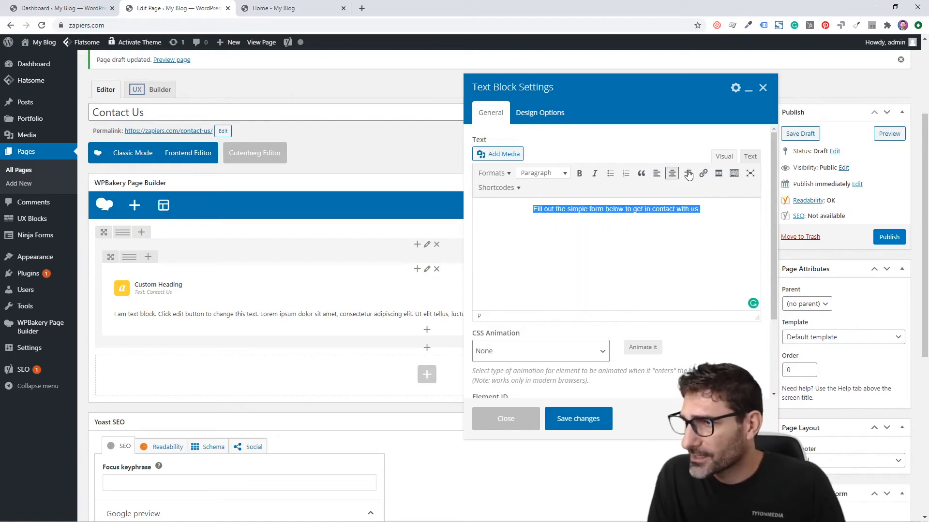
Add class="lead" to the paragraph in the HTML source and save the text block
left_click(750, 156)
left_click(578, 191)
type("class")
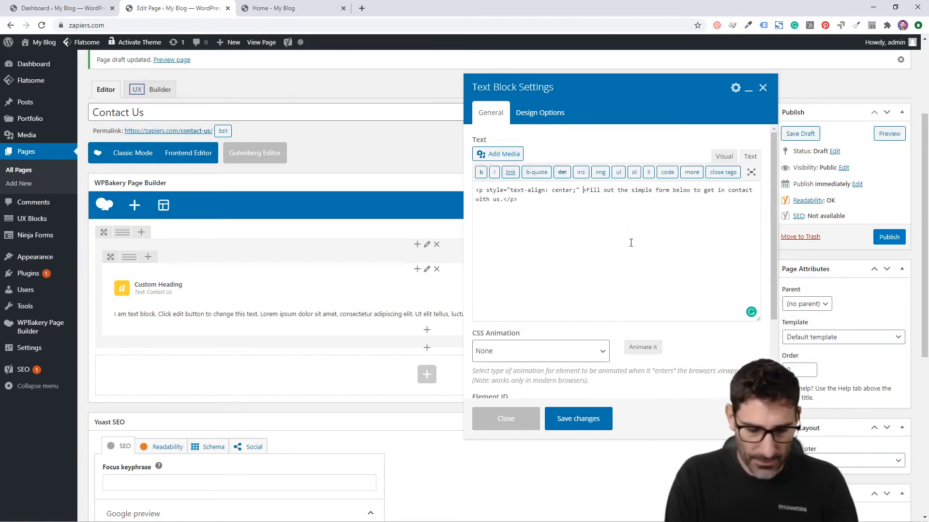
type("=\"lead\"")
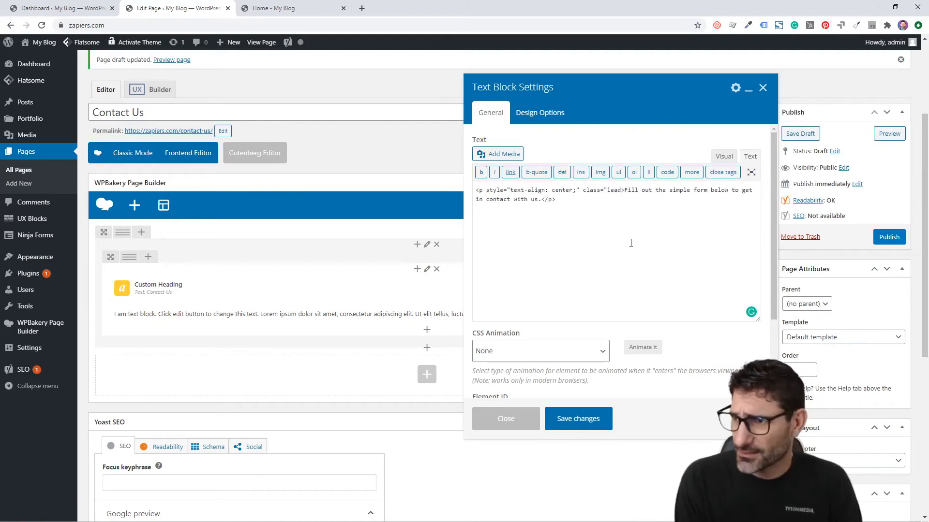
double_click(614, 191)
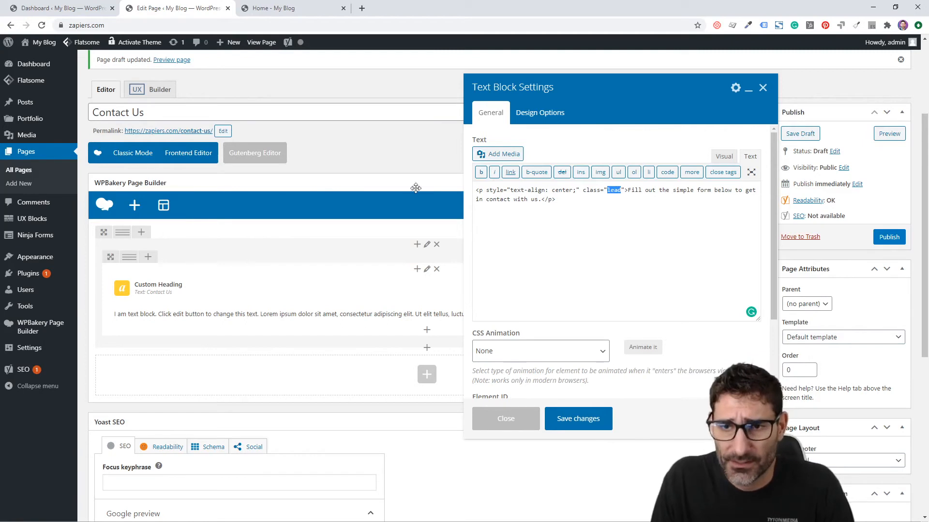
left_click(615, 190)
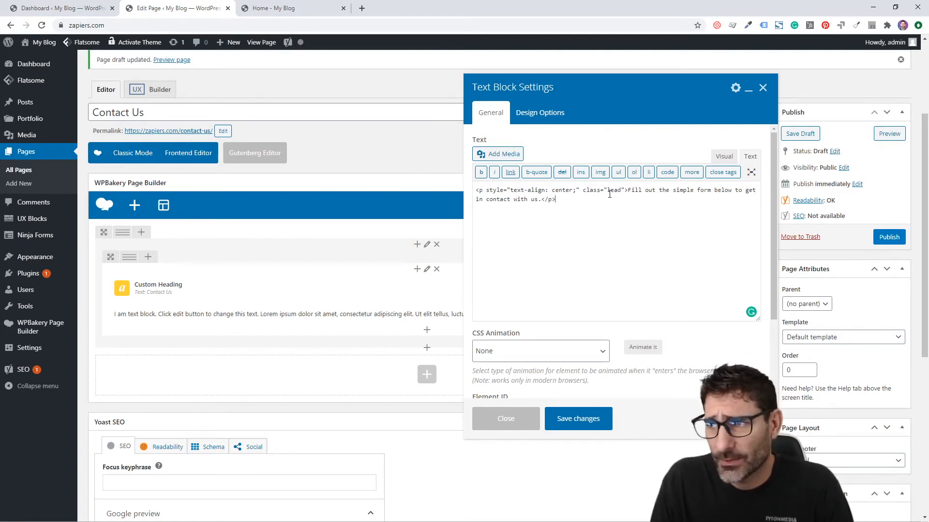
left_click(606, 200)
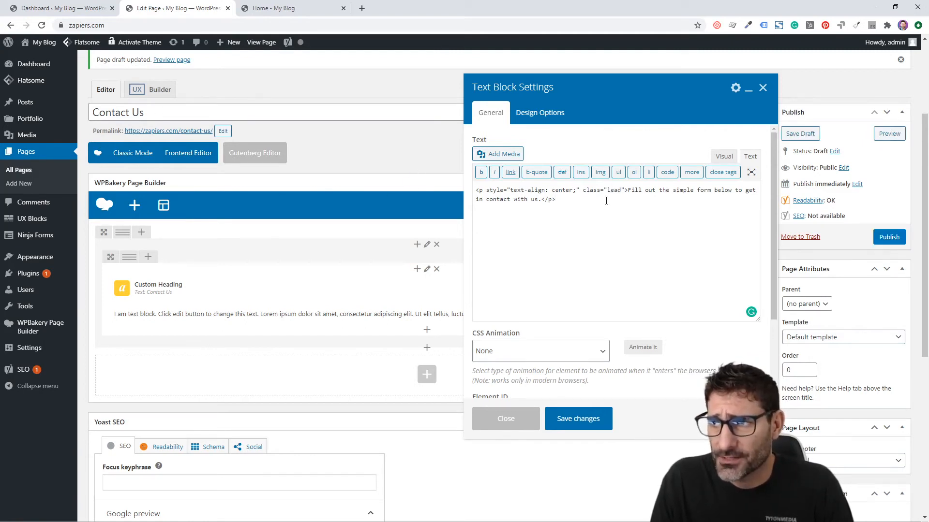
key("ctrl+a")
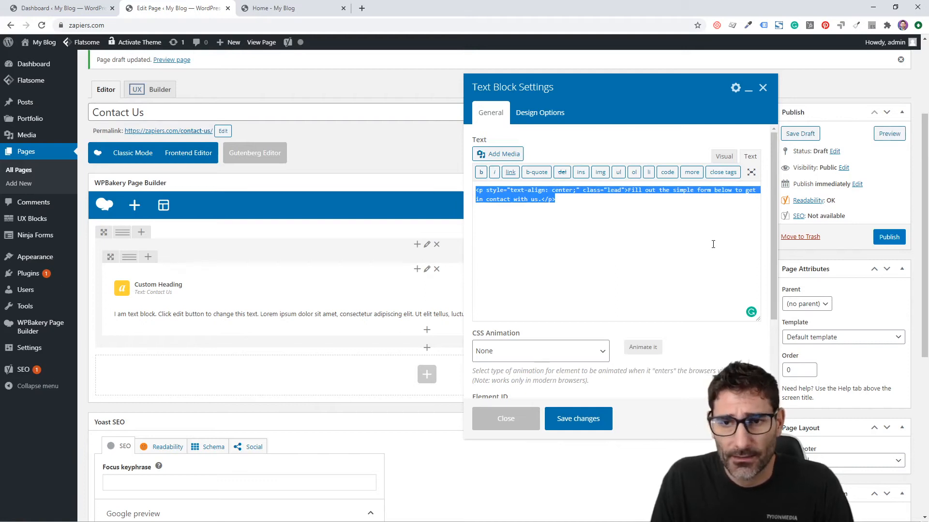
left_click(724, 243)
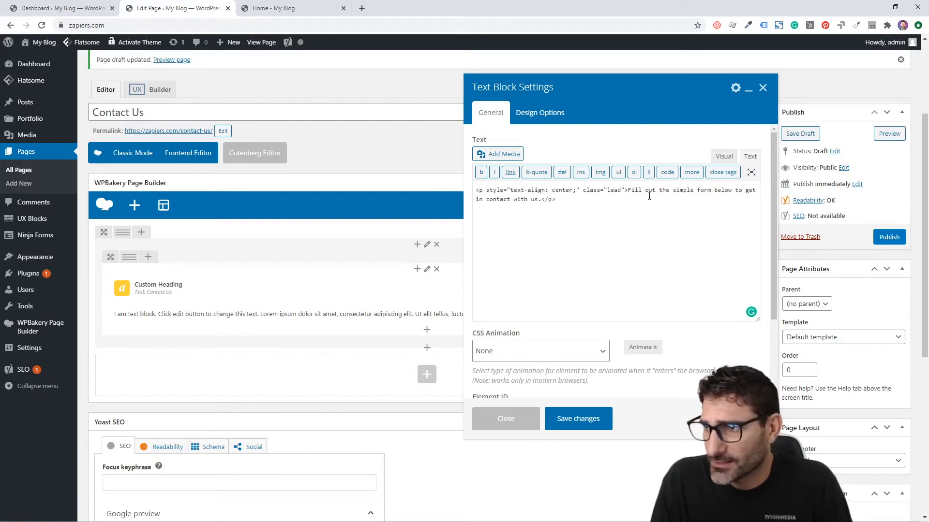
left_click(586, 420)
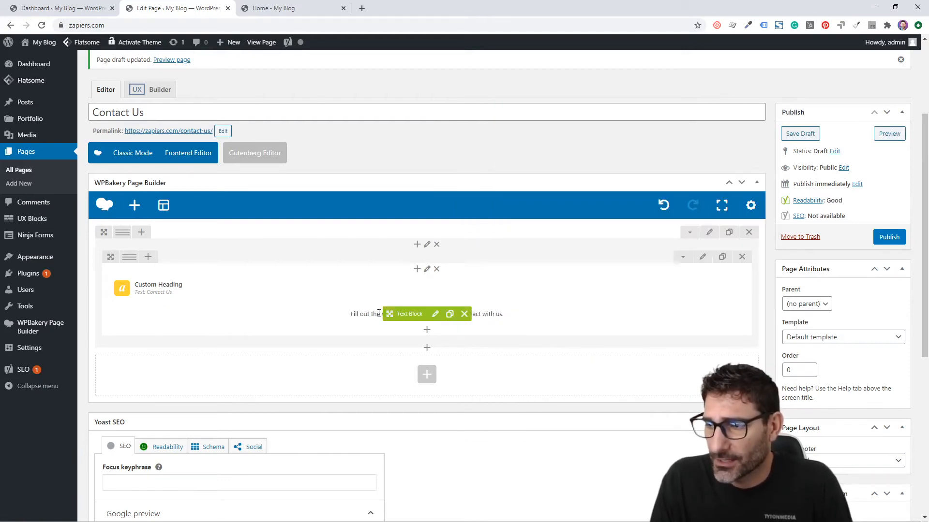
scroll(513, 257, "down", 3)
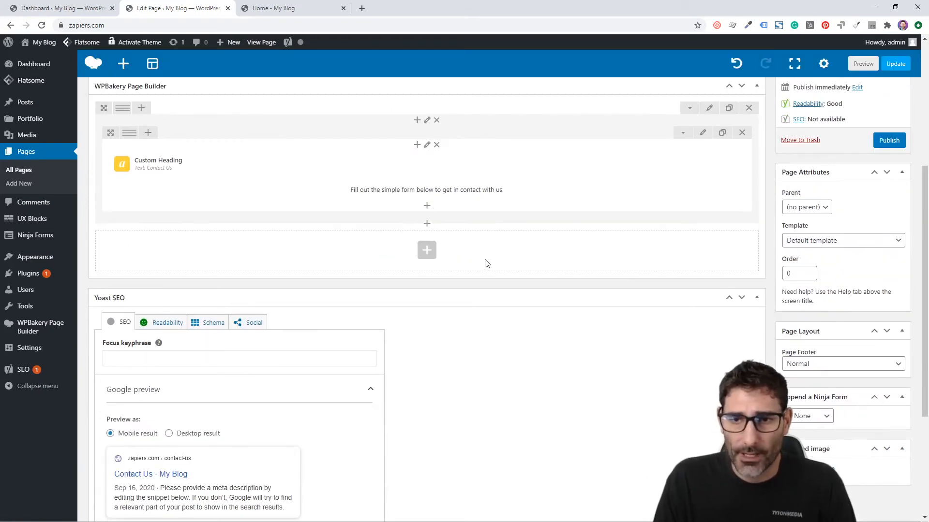
Give the heading row 100 top and bottom padding in Design Options, save, and publish the page
scroll(428, 258, "up", 3)
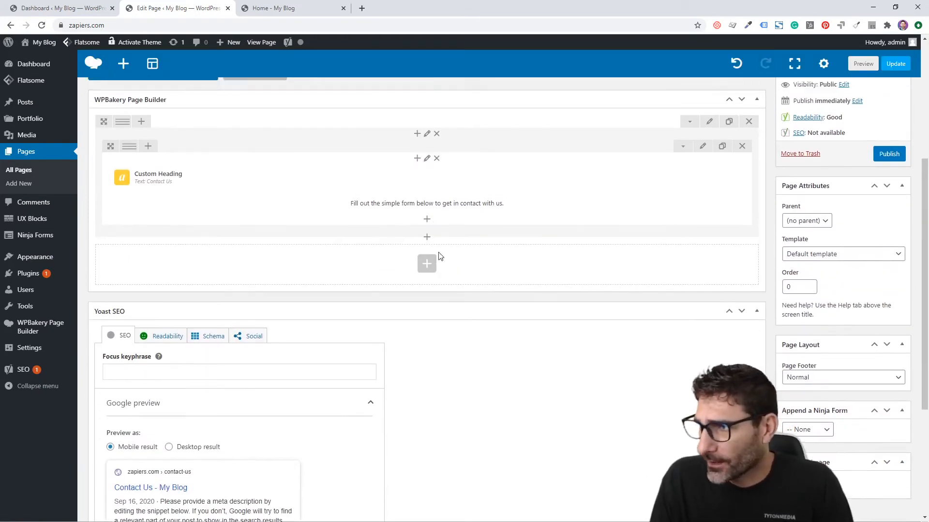
left_click(709, 232)
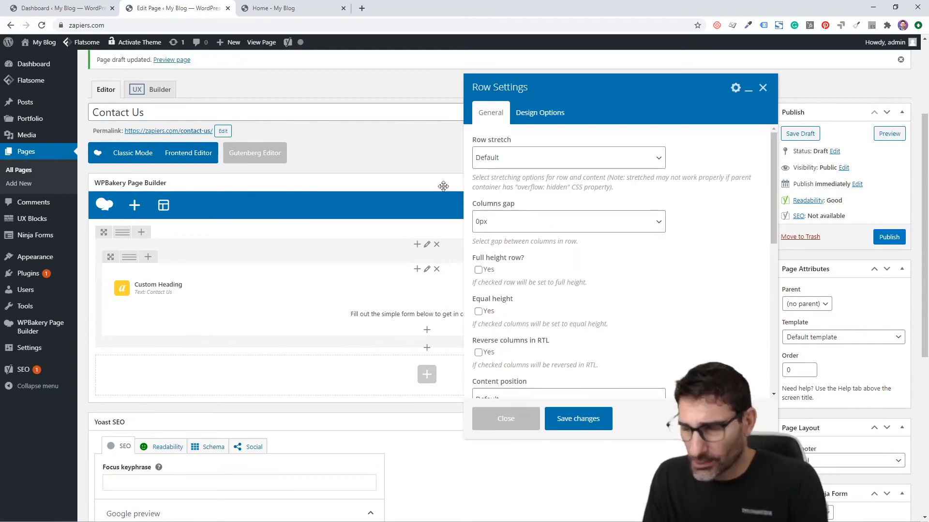
left_click(540, 114)
left_click(552, 205)
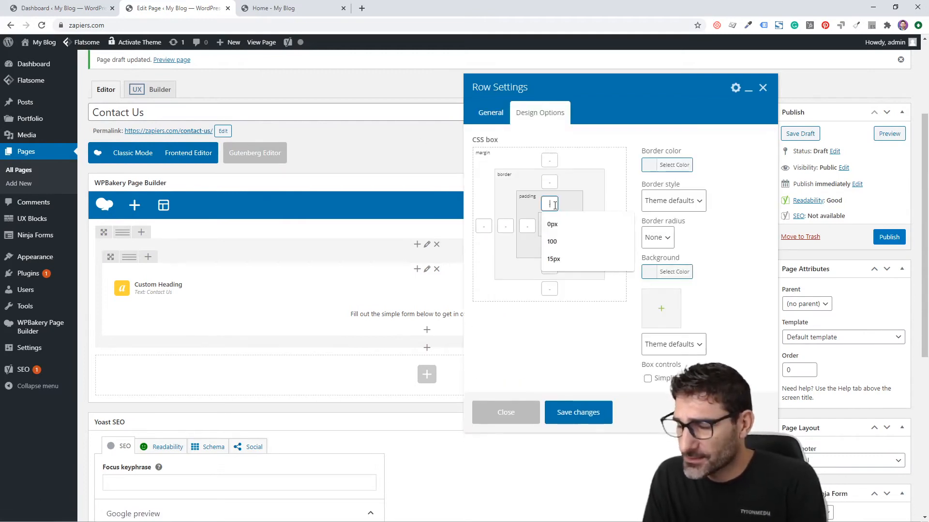
type("100")
double_click(547, 206)
key("ctrl+c")
left_click(549, 246)
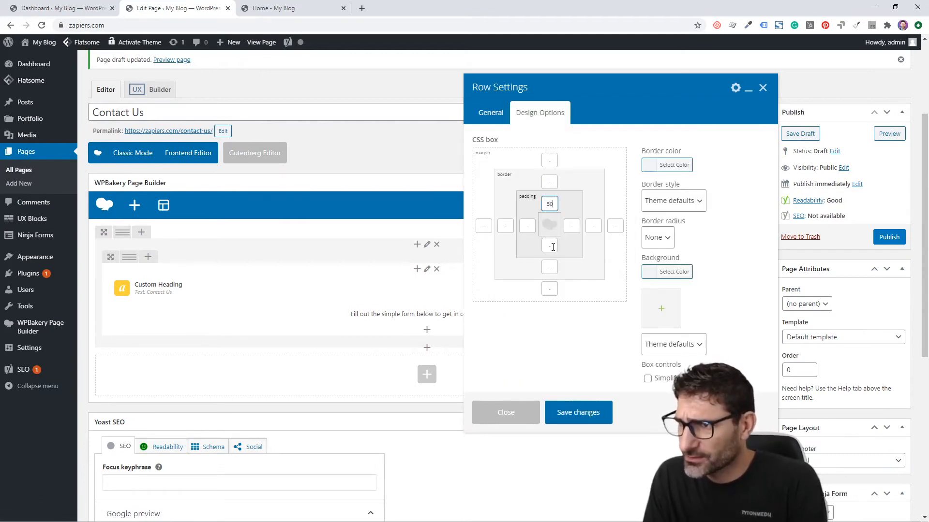
key("ctrl+v")
left_click(579, 412)
left_click(888, 237)
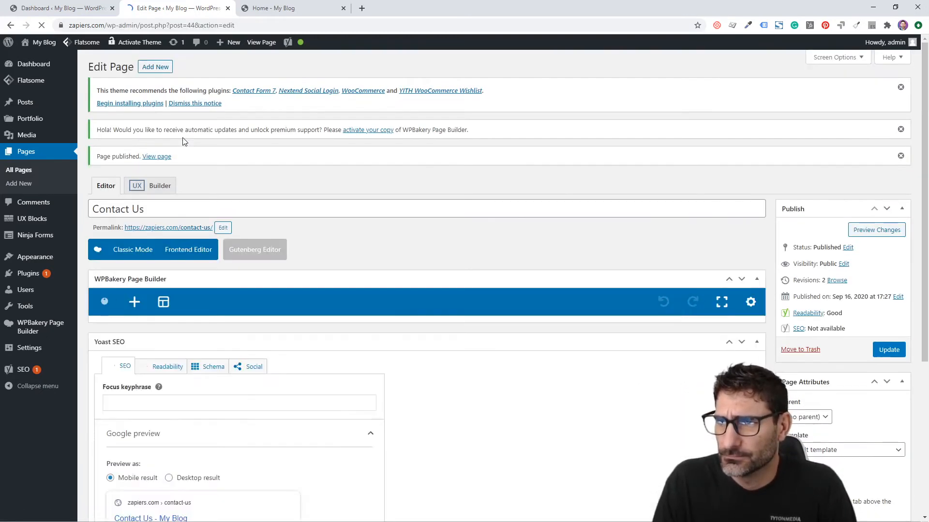
Open the live Contact Us page in a new tab and inspect its heading and subtitle
right_click(194, 228)
left_click(238, 237)
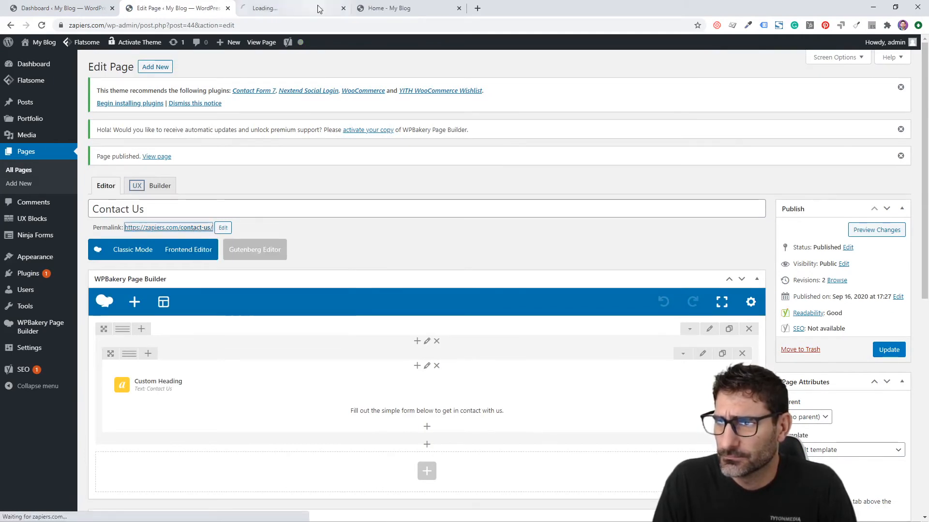
left_click(276, 8)
left_click(459, 9)
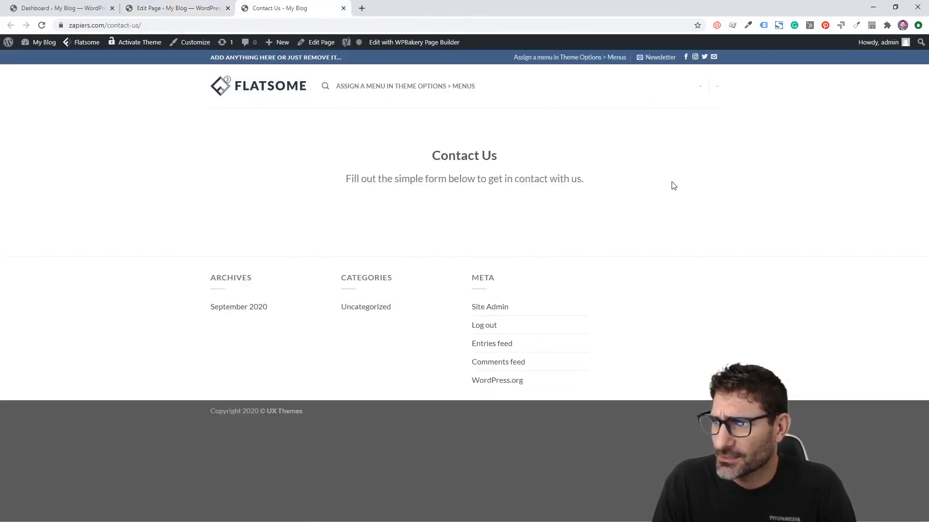
left_click_drag(673, 186, 311, 170)
left_click(312, 170)
triple_click(491, 188)
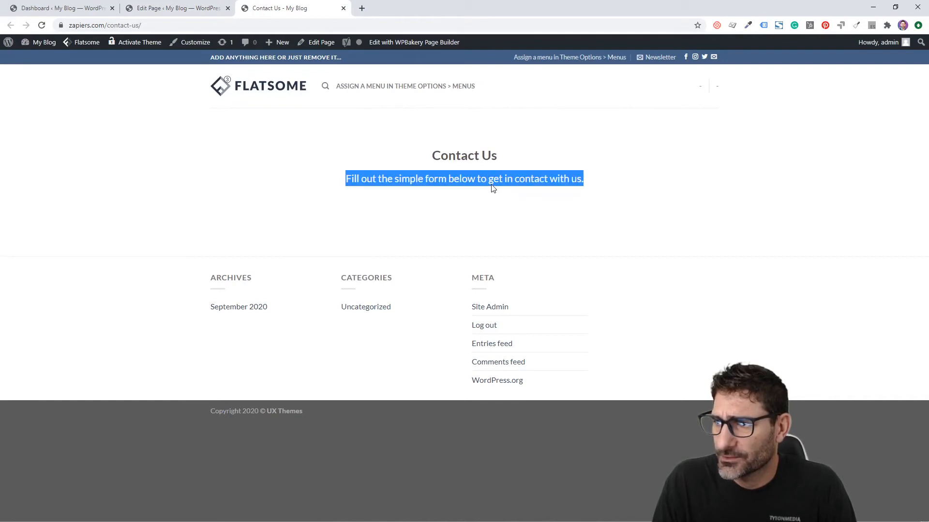
left_click_drag(431, 156, 497, 157)
left_click(199, 5)
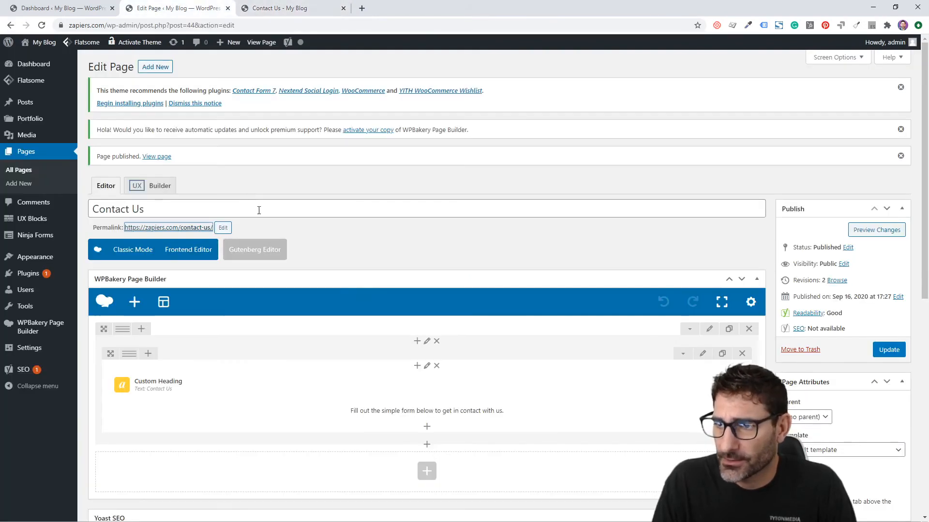
Set the Custom Heading's font size to 45px and update the page
left_click(441, 386)
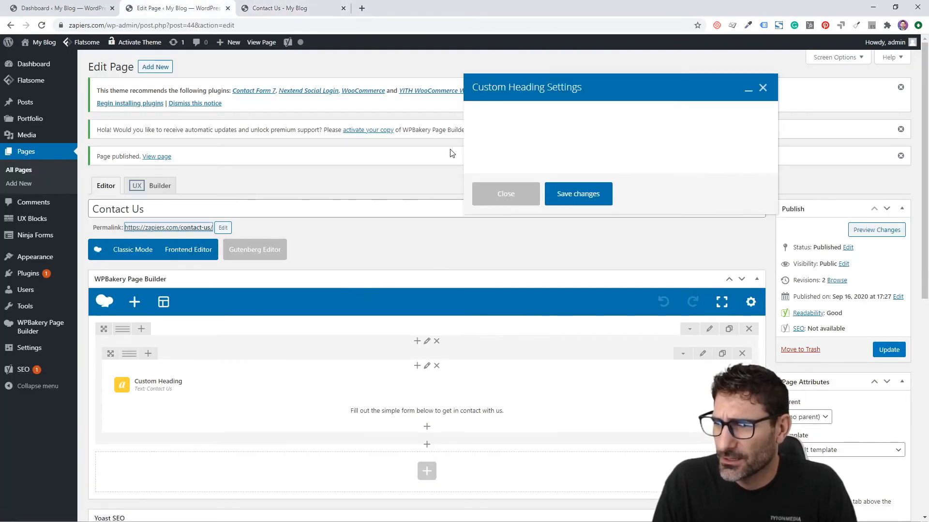
scroll(534, 213, "down", 4)
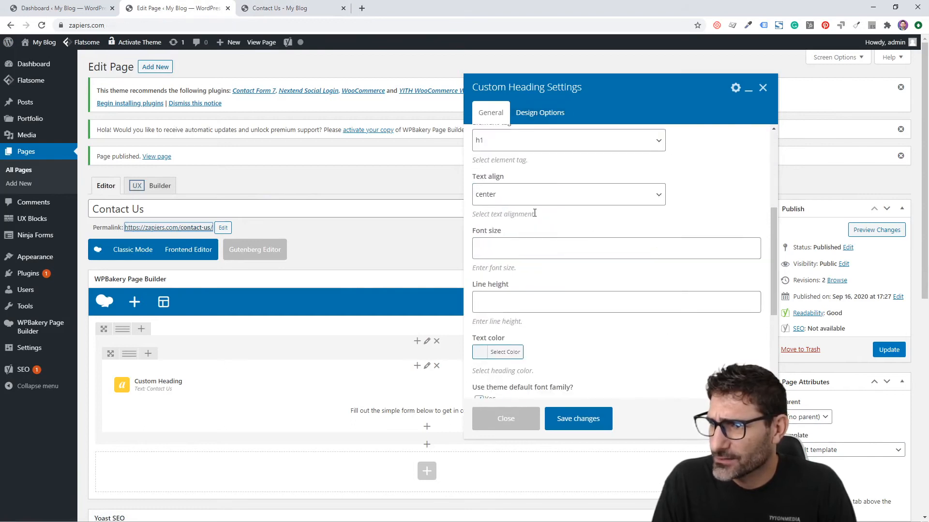
left_click(516, 257)
type("45px")
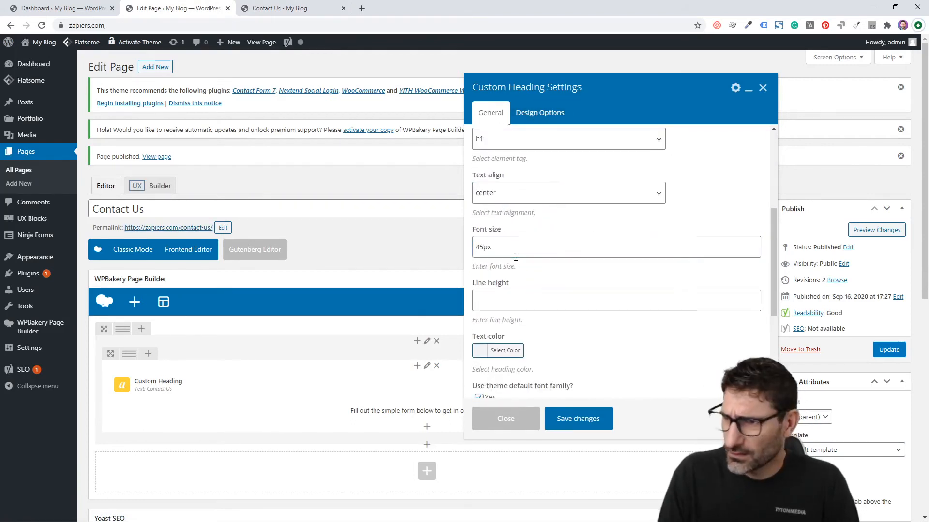
left_click(576, 430)
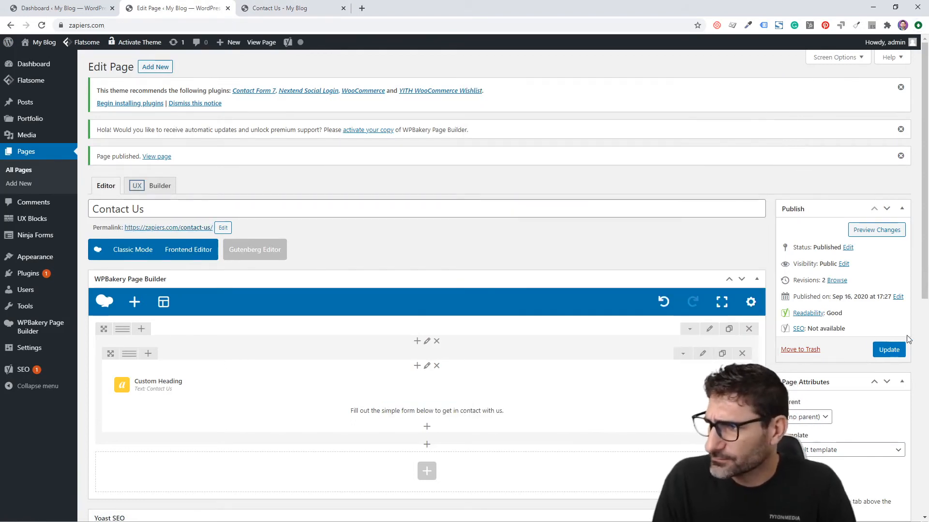
left_click(889, 349)
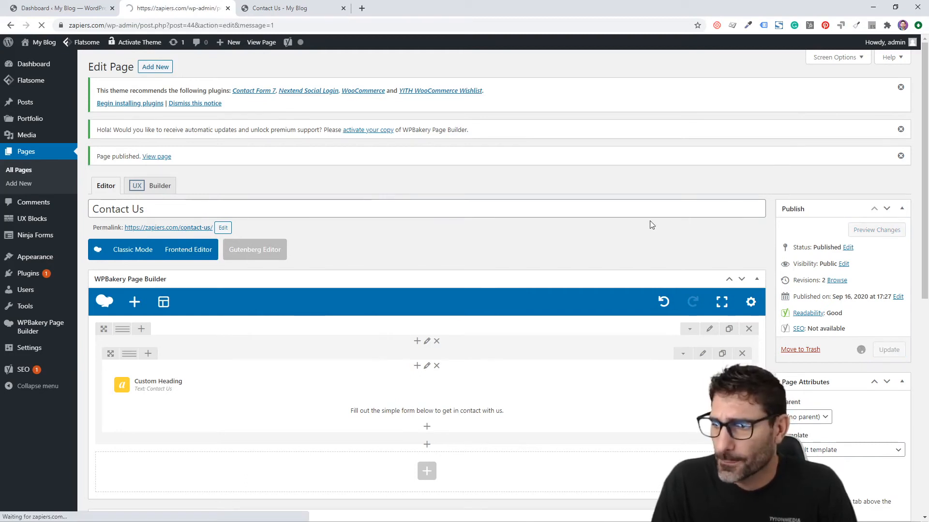
Reload the live page to check the larger heading, then return to the editor
left_click(313, 5)
key("F5")
left_click(165, 215)
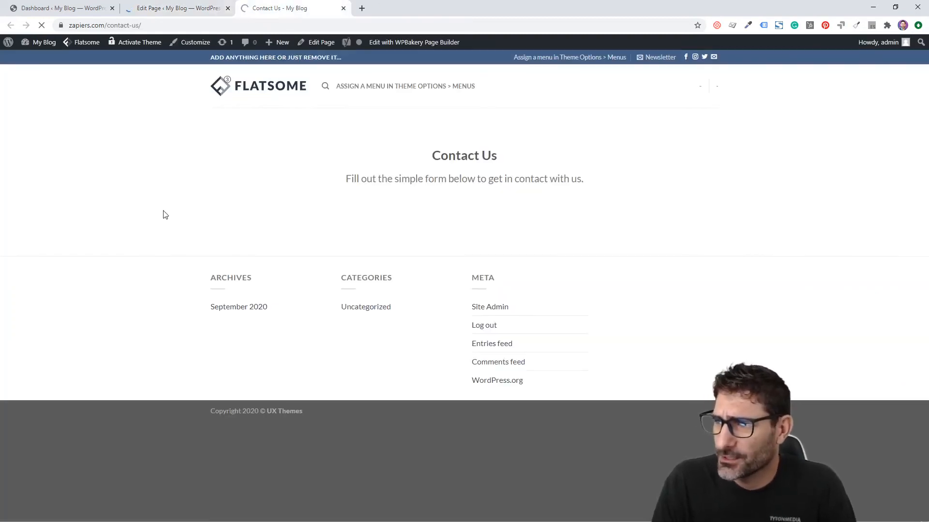
key("ctrl+shift+Tab")
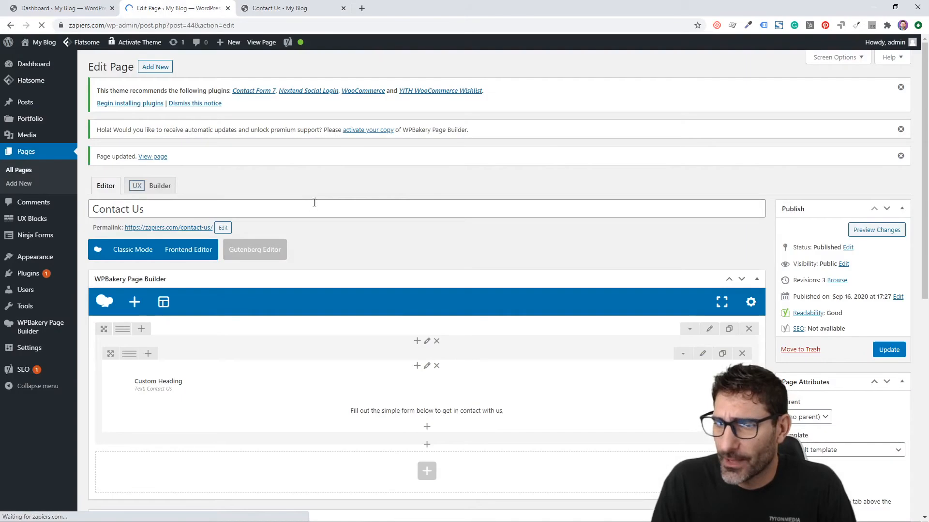
Add a new row below the heading section with a 1/2 + 1/2 two-column layout
scroll(347, 209, "down", 5)
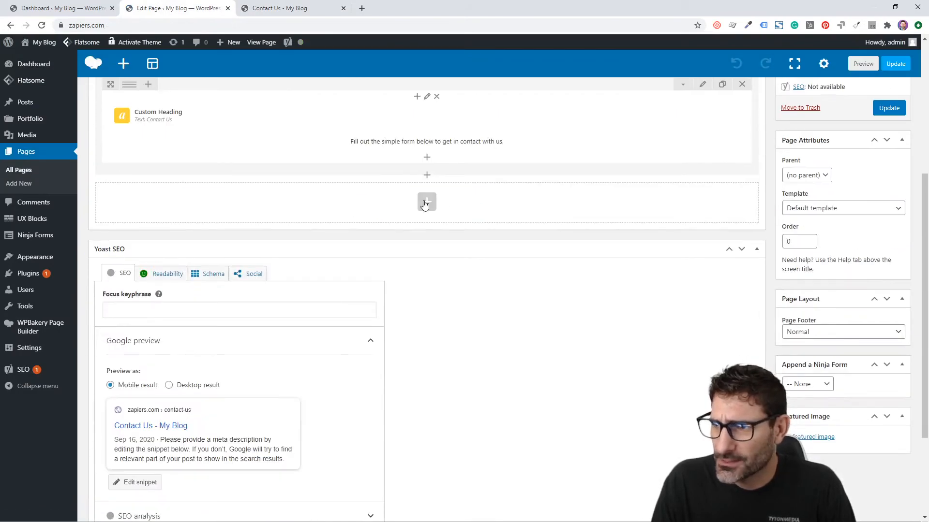
left_click(424, 203)
left_click(264, 144)
left_click(250, 211)
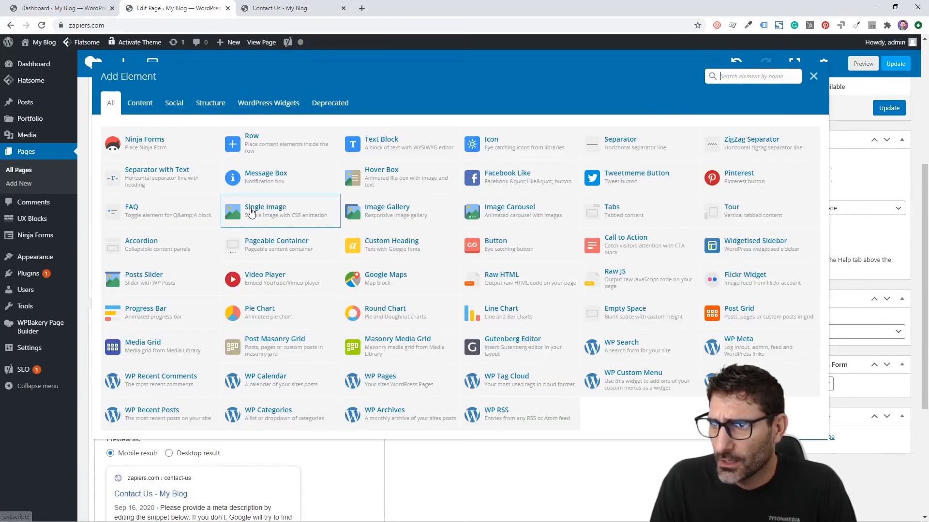
left_click(243, 144)
left_click(149, 216)
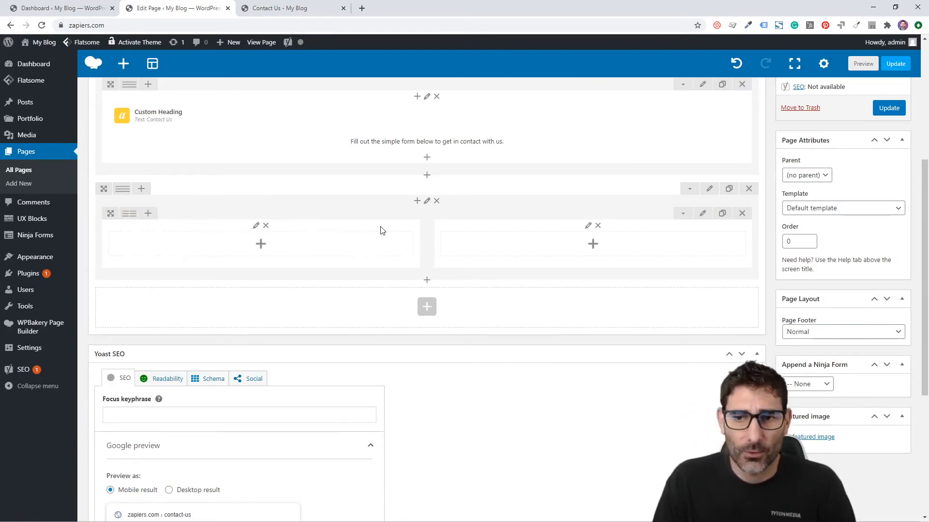
scroll(333, 261, "up", 3)
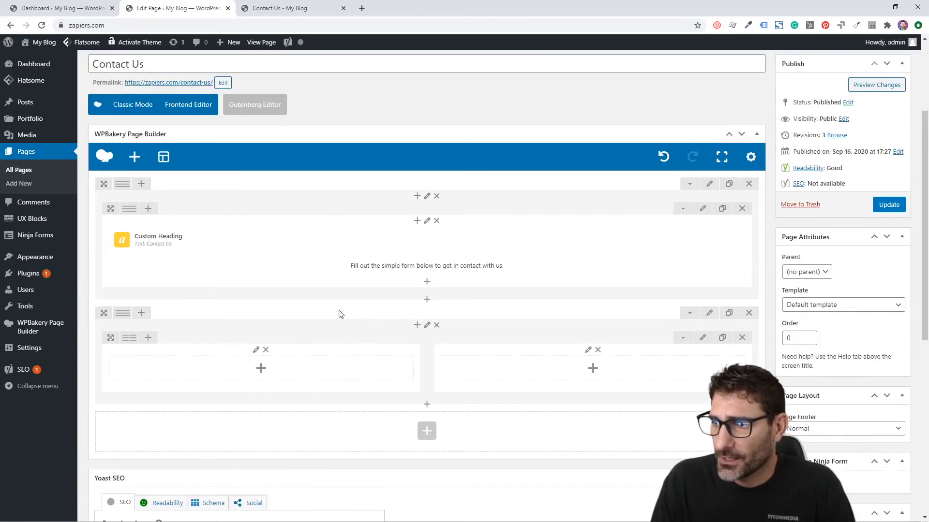
Insert a text block in the left column with the company name Zapiers and its street address
left_click(261, 370)
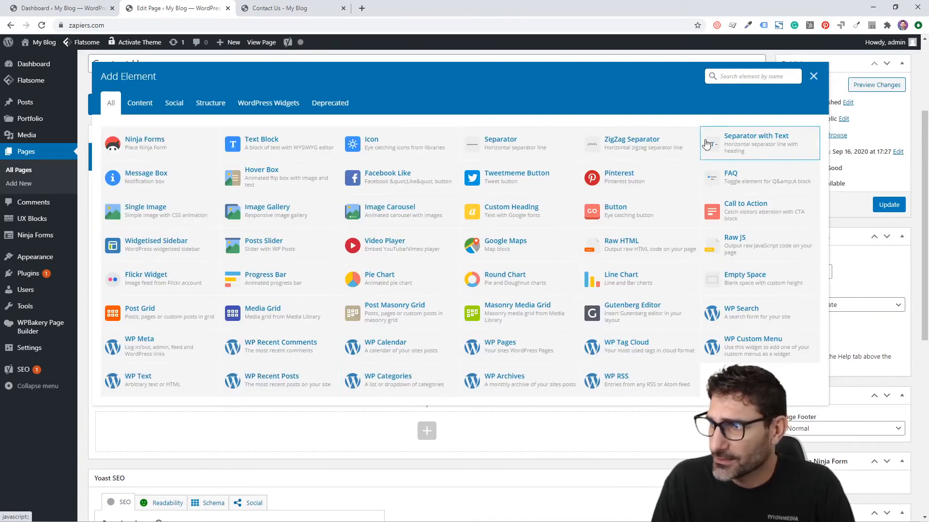
type("text")
left_click(149, 138)
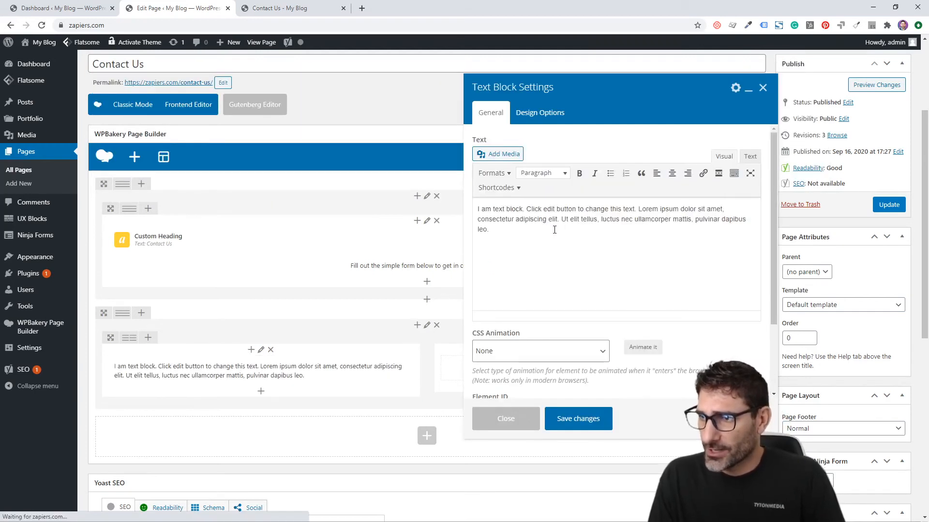
triple_click(554, 229)
type("Zapi")
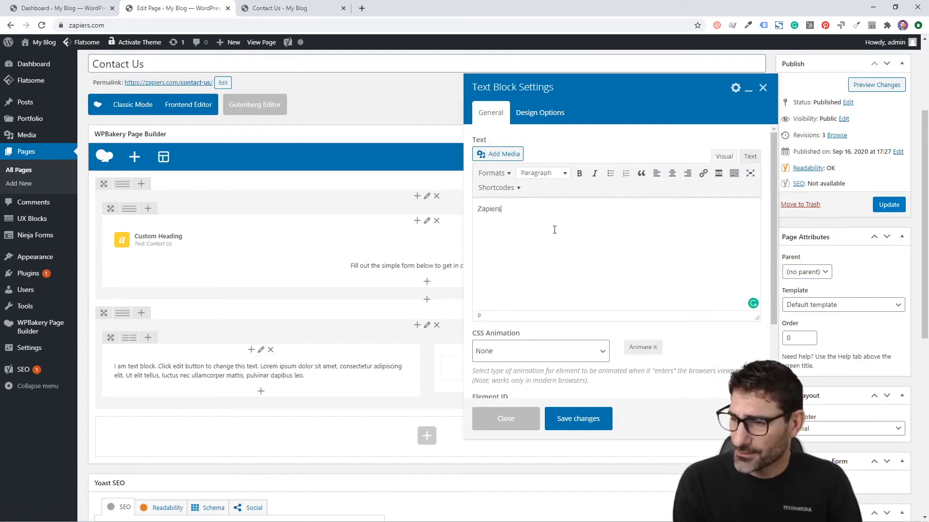
type("ers")
key("Return")
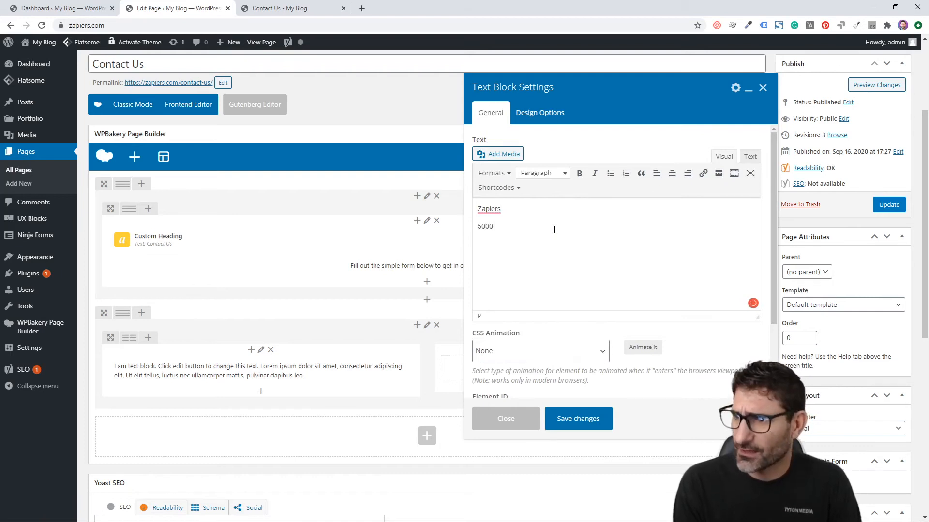
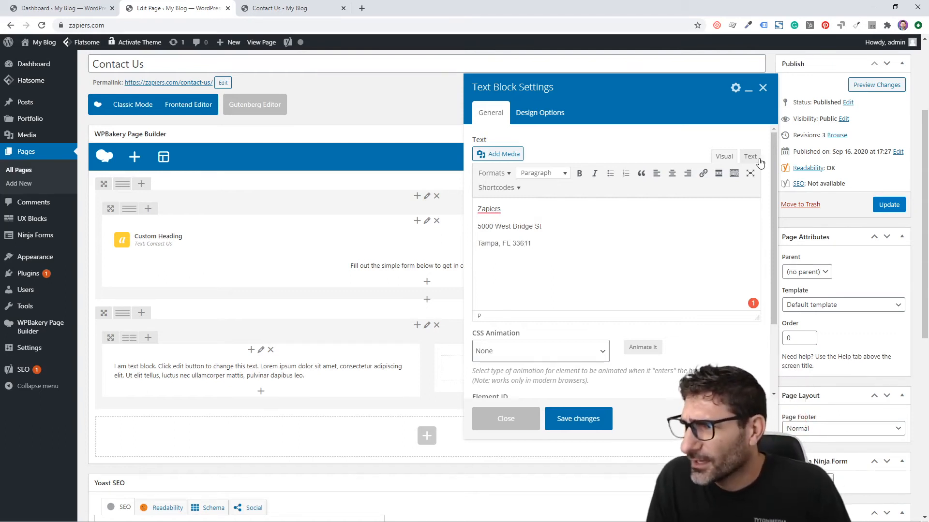
Remove the blank lines between the address lines in the HTML view
left_click(753, 158)
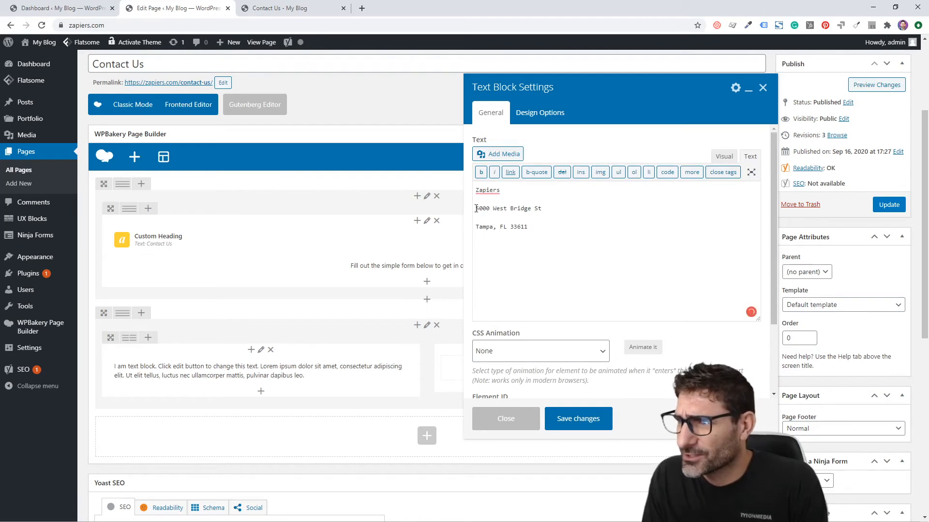
left_click(476, 208)
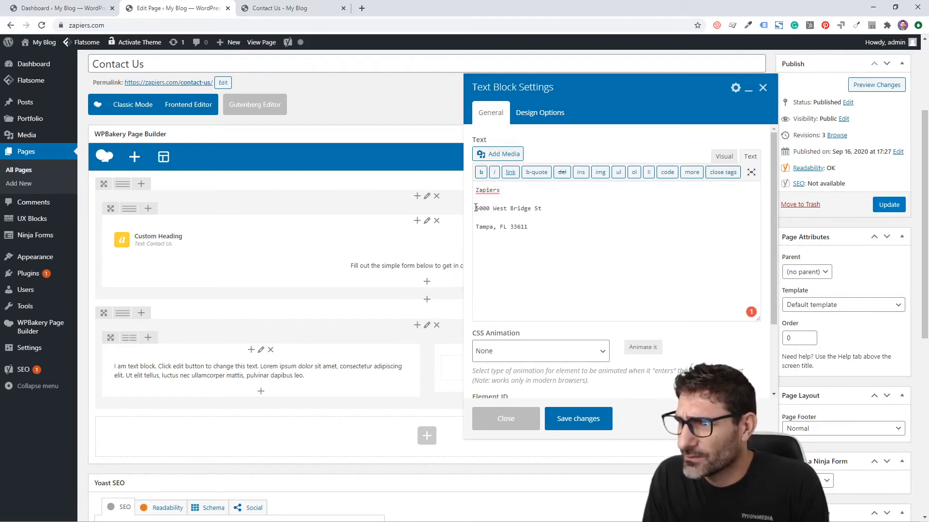
key("BackSpace")
left_click(476, 217)
key("BackSpace")
left_click(724, 156)
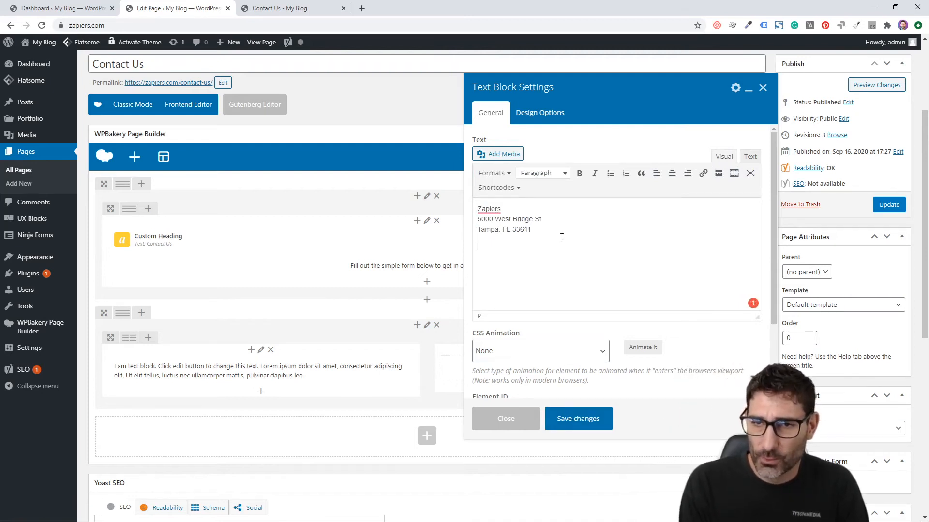
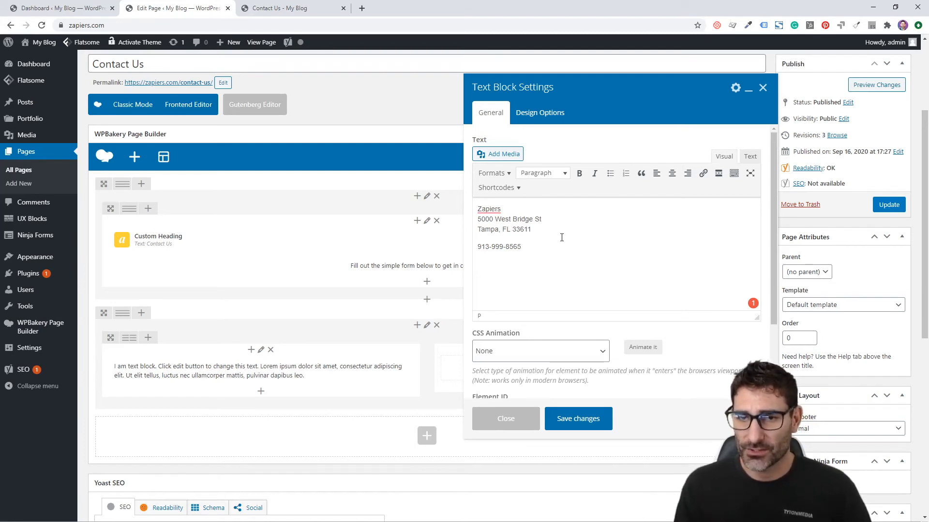
Add the phone number and the support e-mail address on separate lines
key("Return")
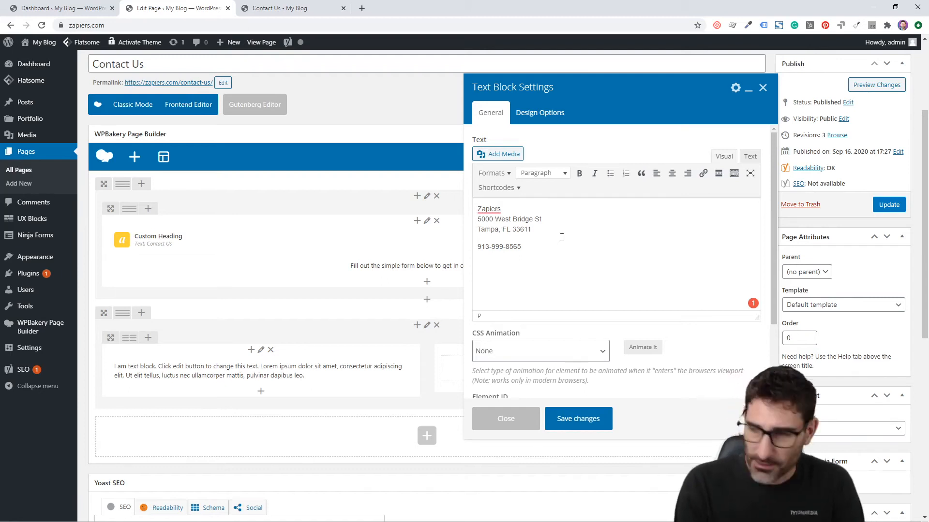
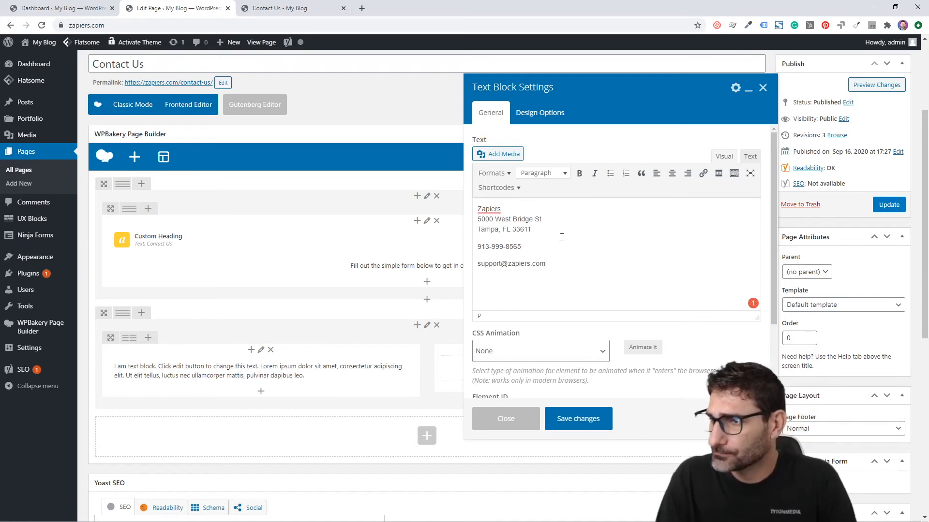
left_click_drag(556, 272, 478, 263)
key("ctrl+c")
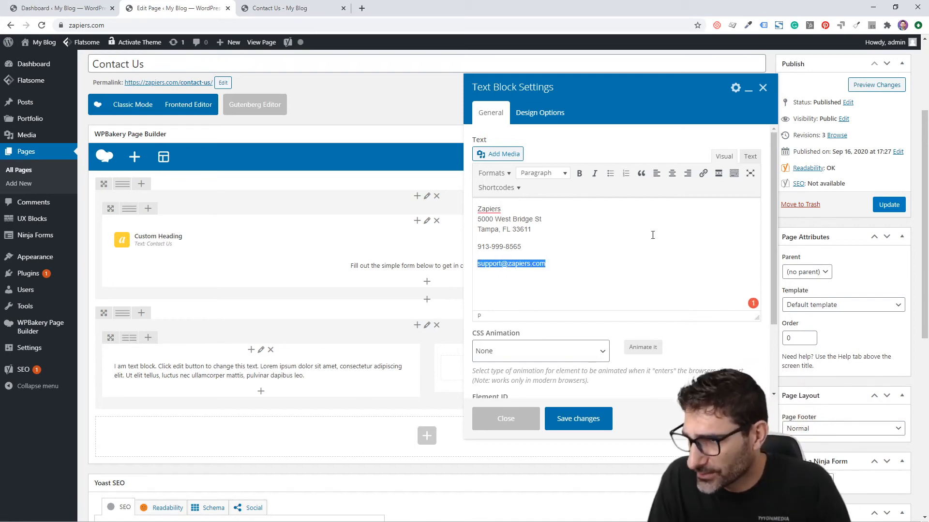
Link the support e-mail as a mailto link and save the address text block
left_click(702, 173)
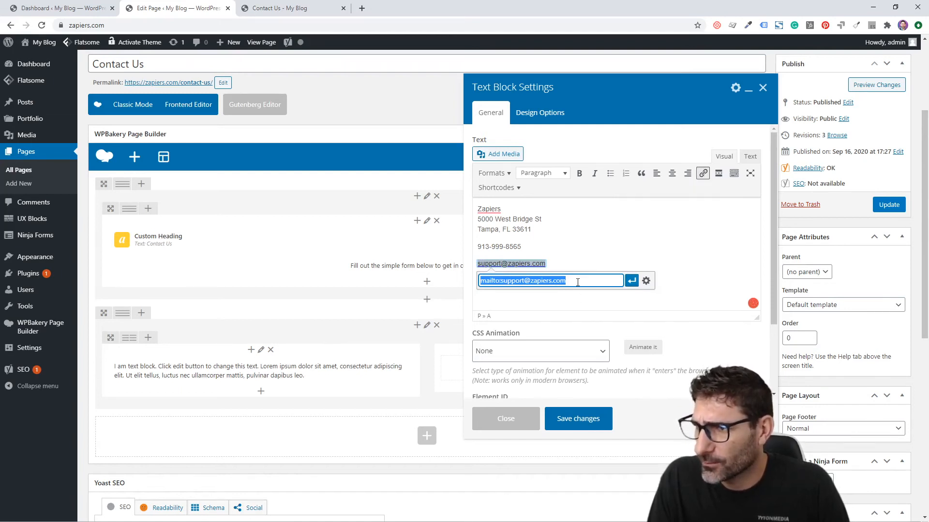
left_click(577, 283)
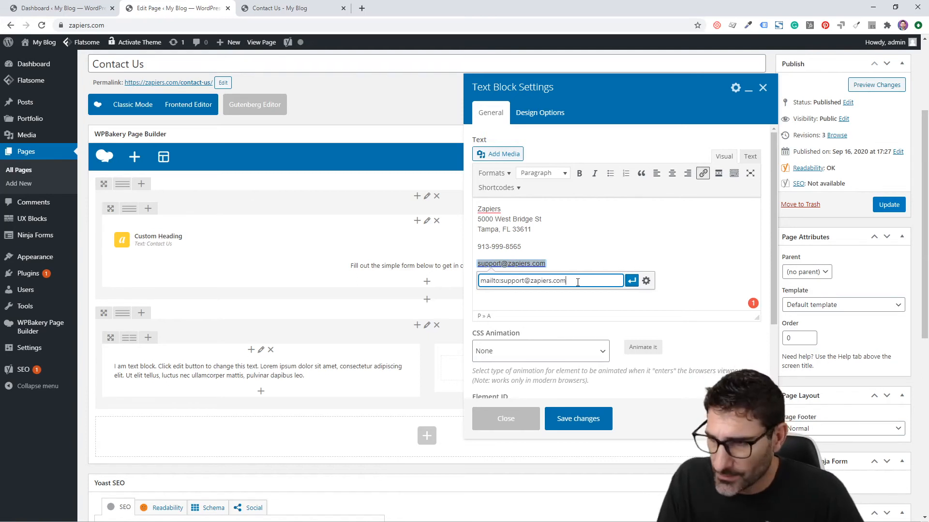
key("Return")
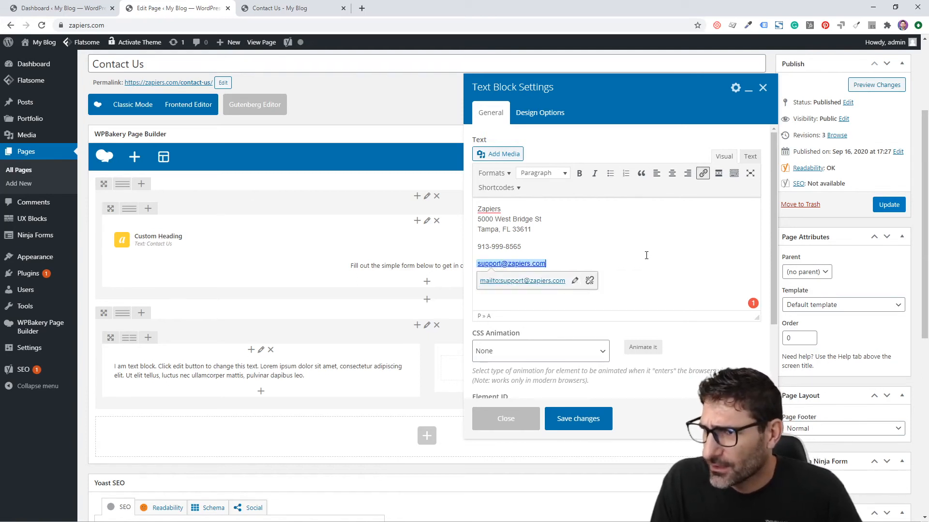
left_click(563, 419)
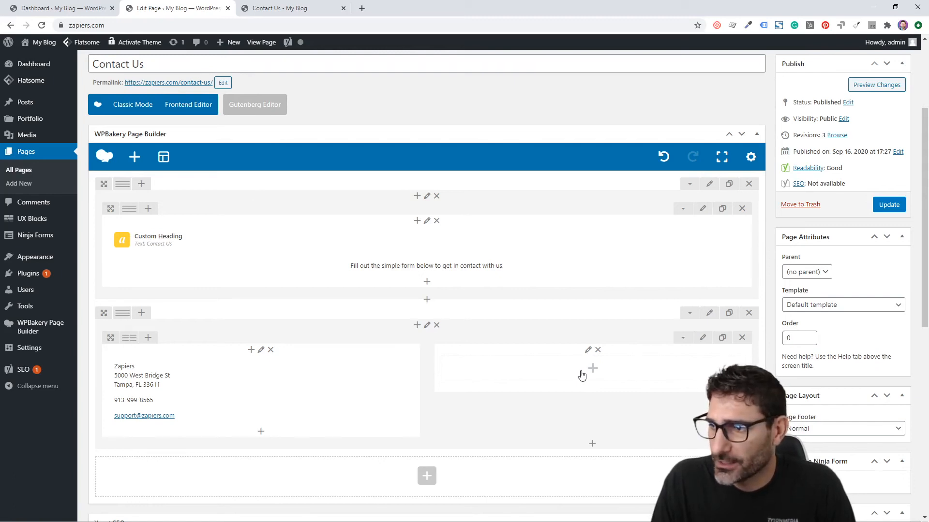
Clear out and delete the placeholder text block in the right column
left_click(582, 375)
type("text")
left_click(126, 145)
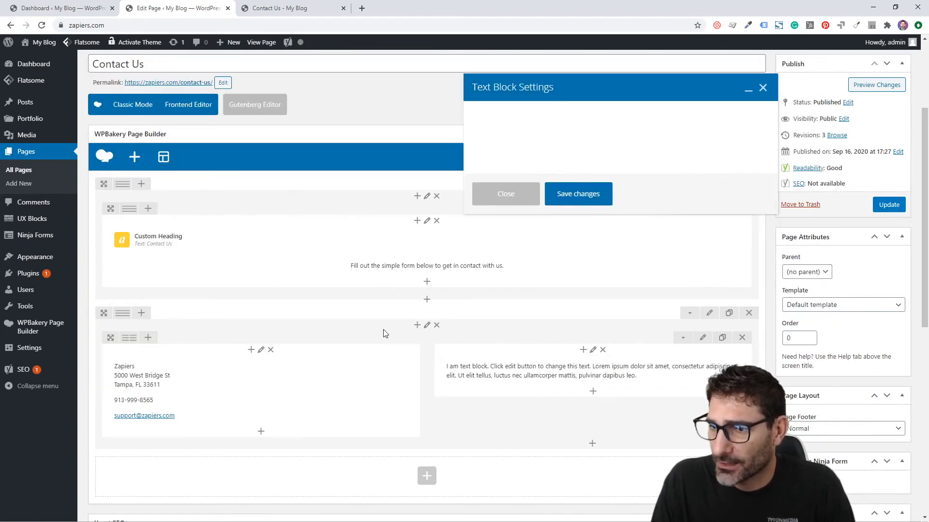
left_click(545, 271)
key("ctrl+a")
key("ctrl+v")
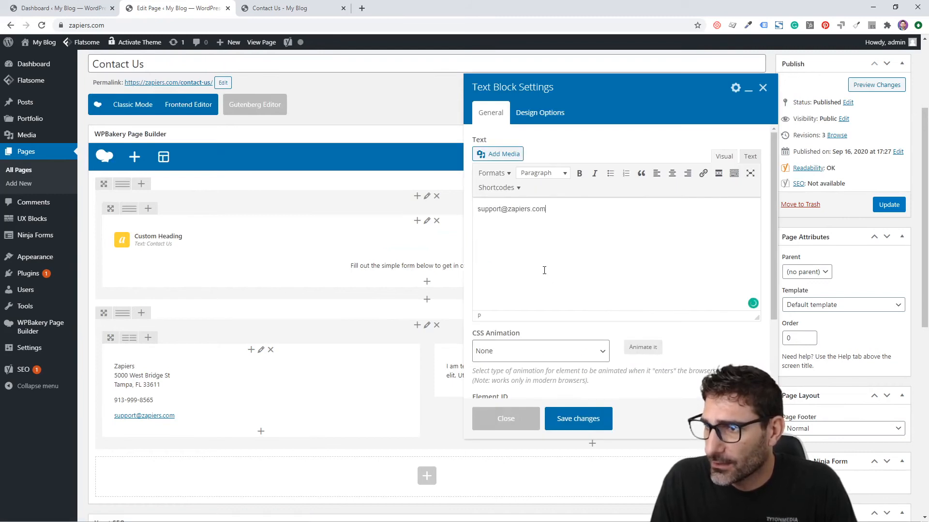
key("ctrl+a")
key("ctrl+x")
left_click(554, 419)
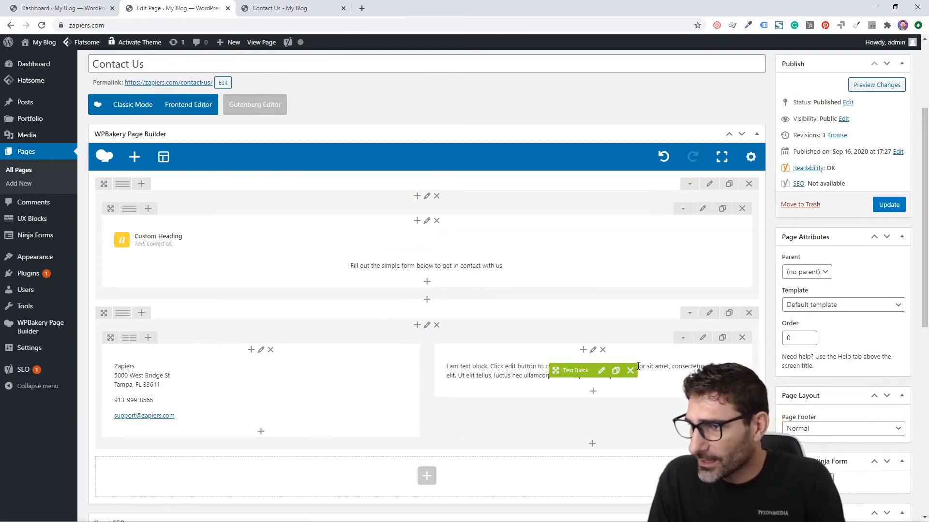
left_click(594, 376)
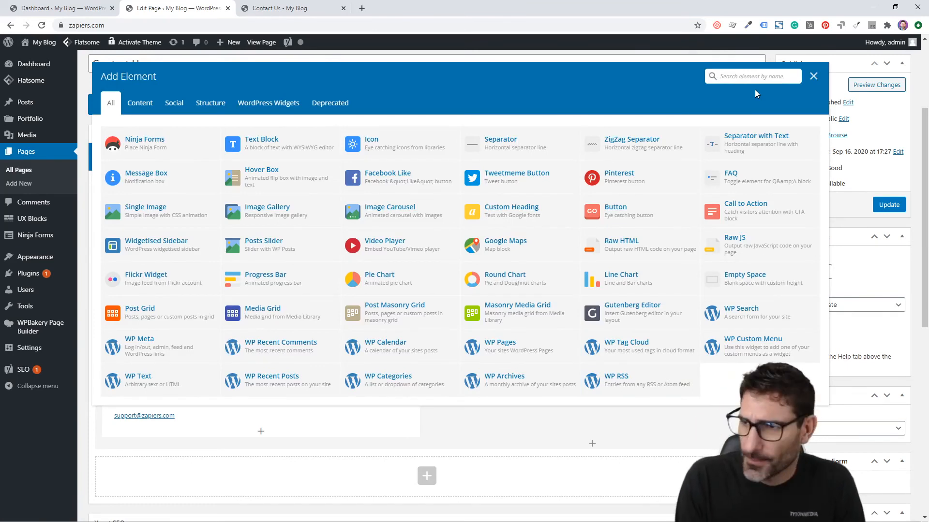
Add a Ninja Forms element using the 'contact us' form, update the page, and view it live
type("ninja")
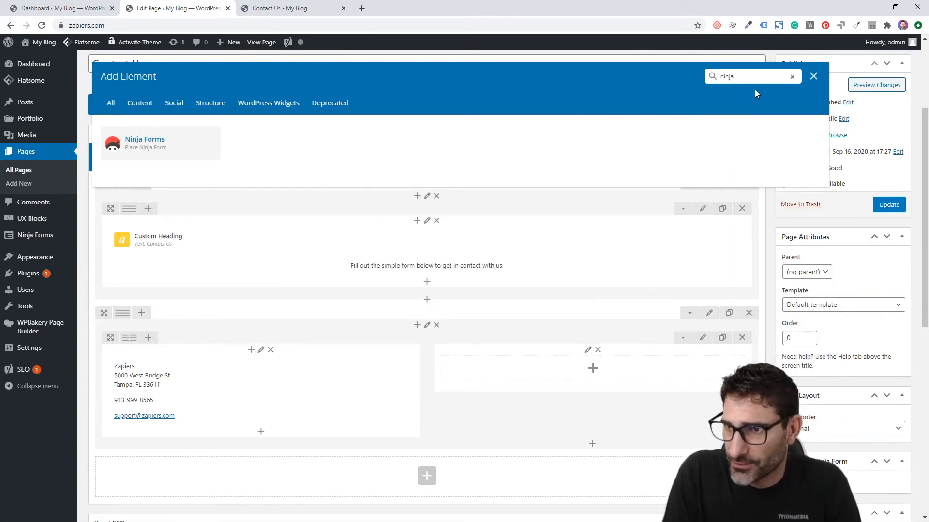
left_click(141, 148)
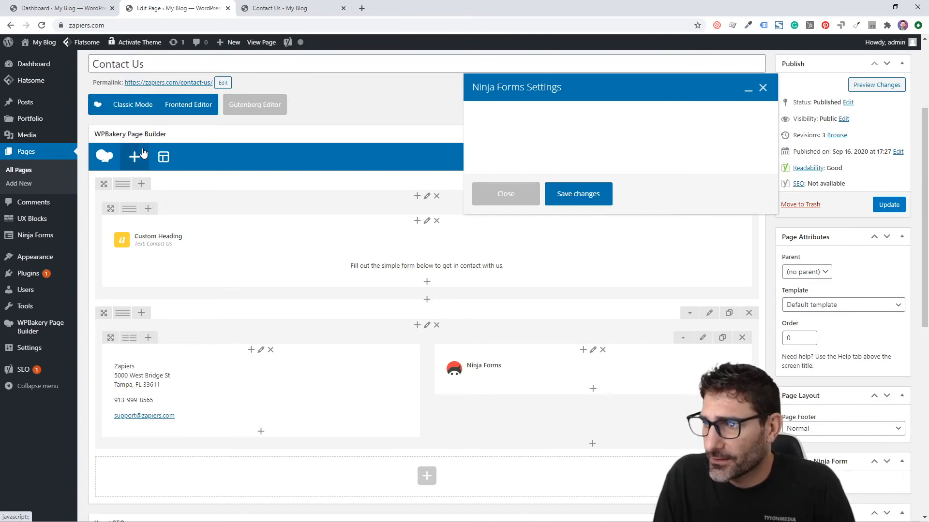
left_click(560, 143)
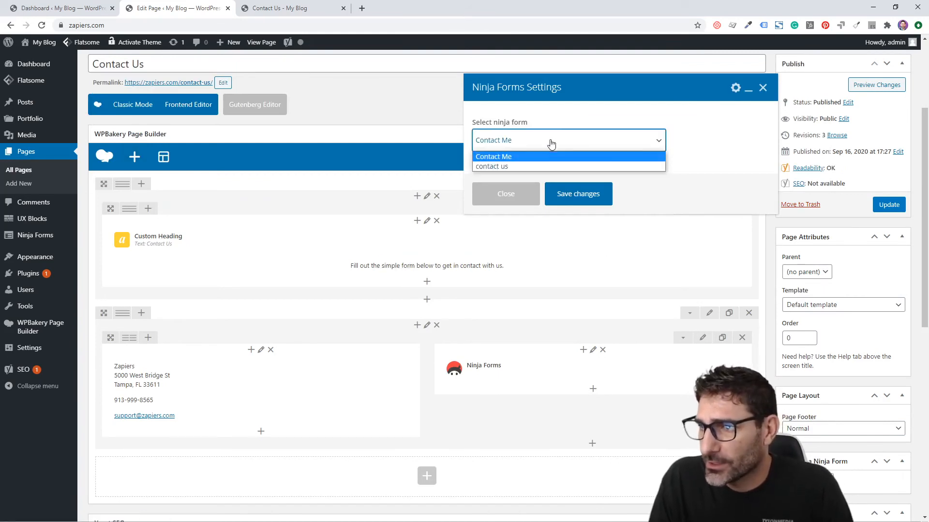
left_click(533, 166)
left_click(579, 195)
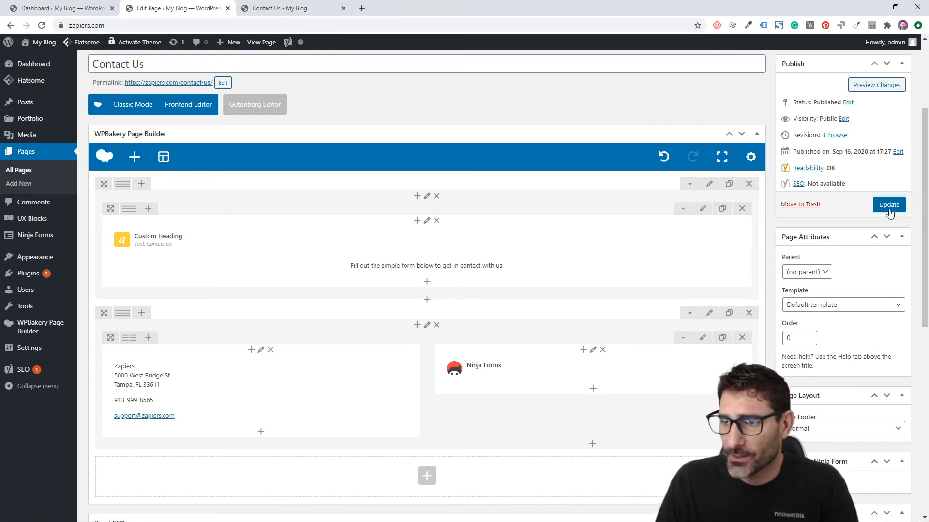
left_click(888, 205)
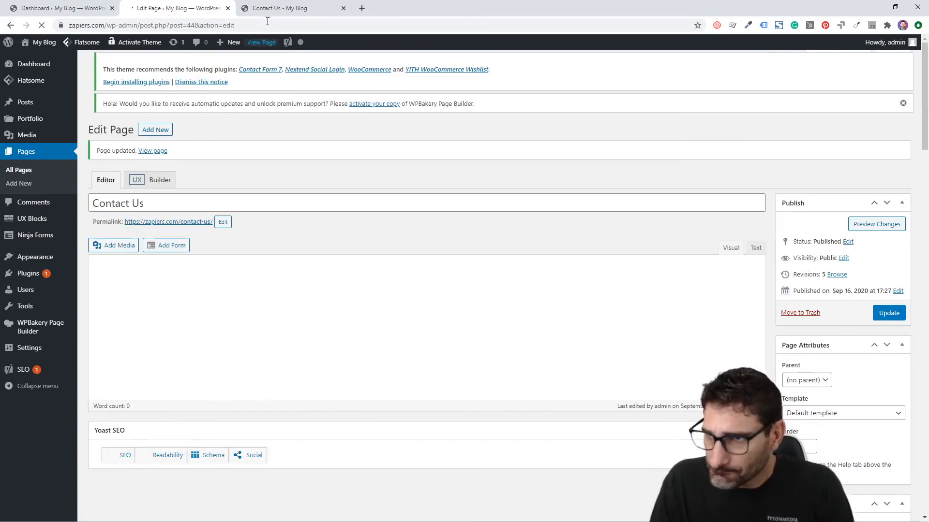
left_click(283, 8)
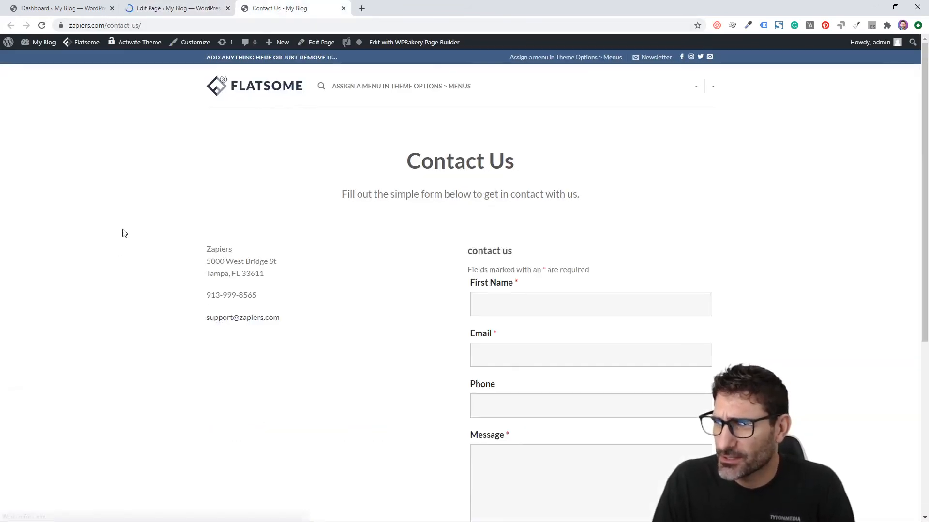
Scroll the live Contact Us page to review the address and the contact us form
scroll(123, 230, "down", 1)
scroll(127, 224, "down", 1)
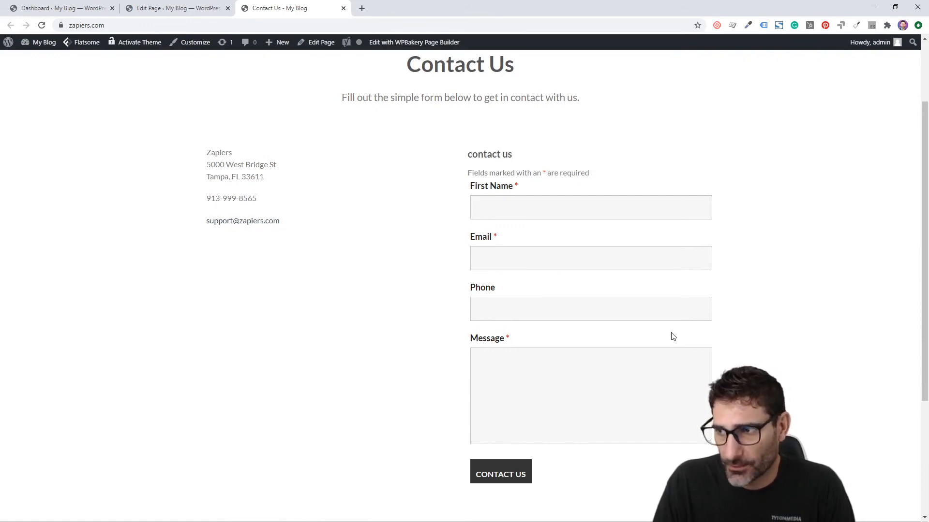
scroll(670, 334, "up", 2)
left_click_drag(536, 251, 457, 253)
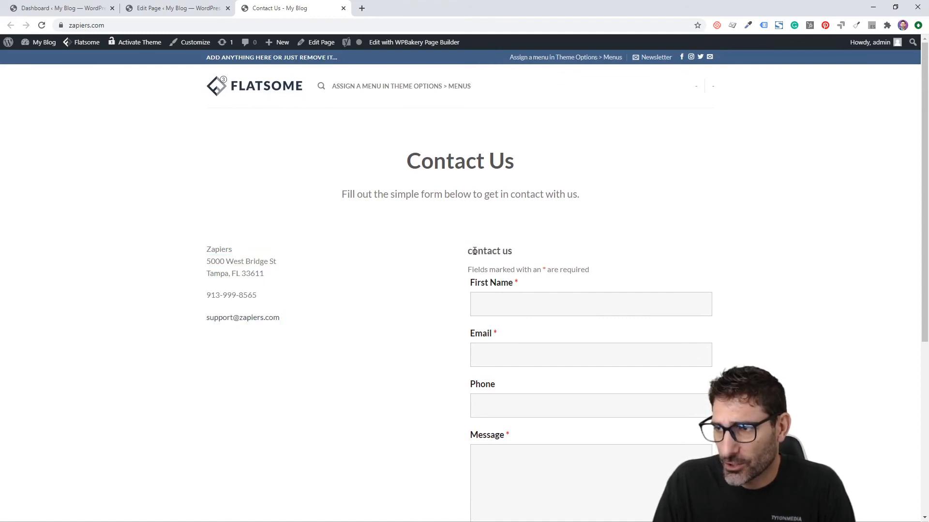
triple_click(473, 251)
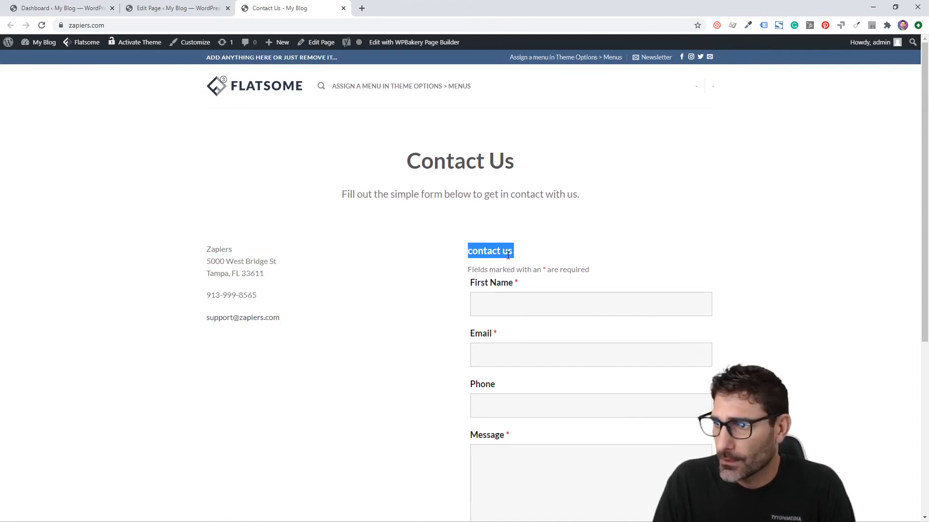
Open the Ninja Forms admin in a new tab placed second in the tab bar
left_click(130, 7)
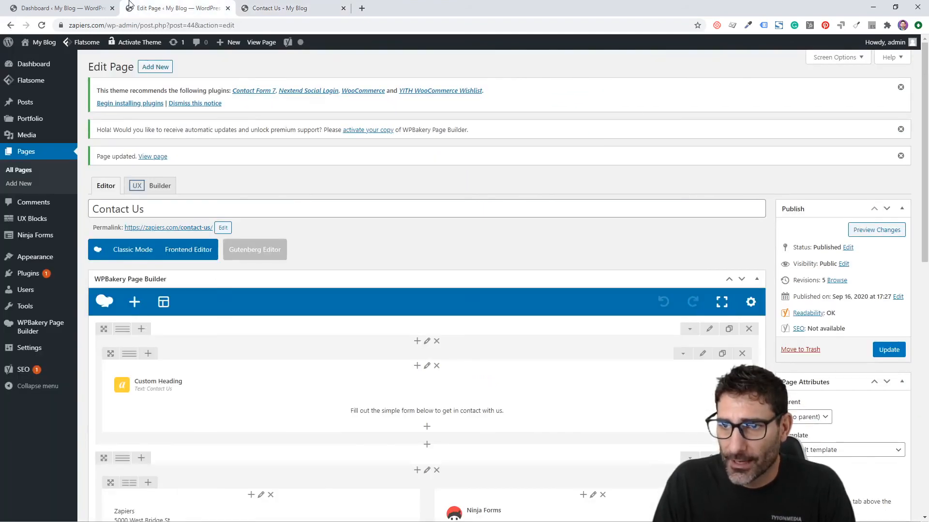
right_click(35, 236)
left_click(58, 245)
left_click(279, 8)
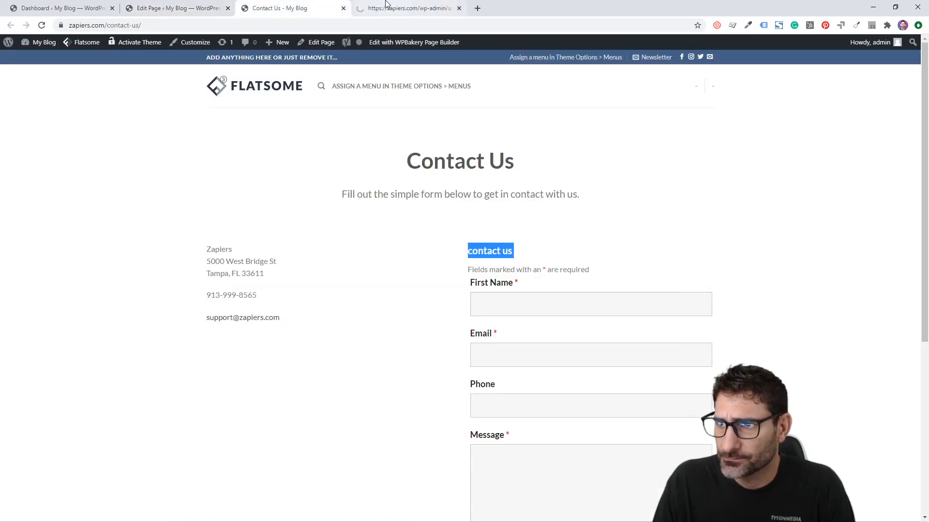
left_click_drag(385, 4, 149, 6)
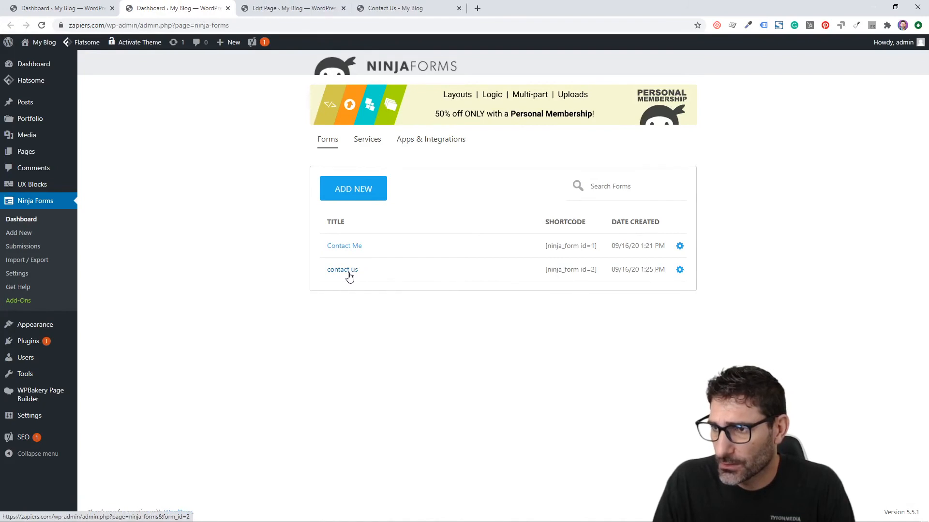
Turn off Display Form Title for the contact us form, publish it, and return to the live page
left_click(348, 271)
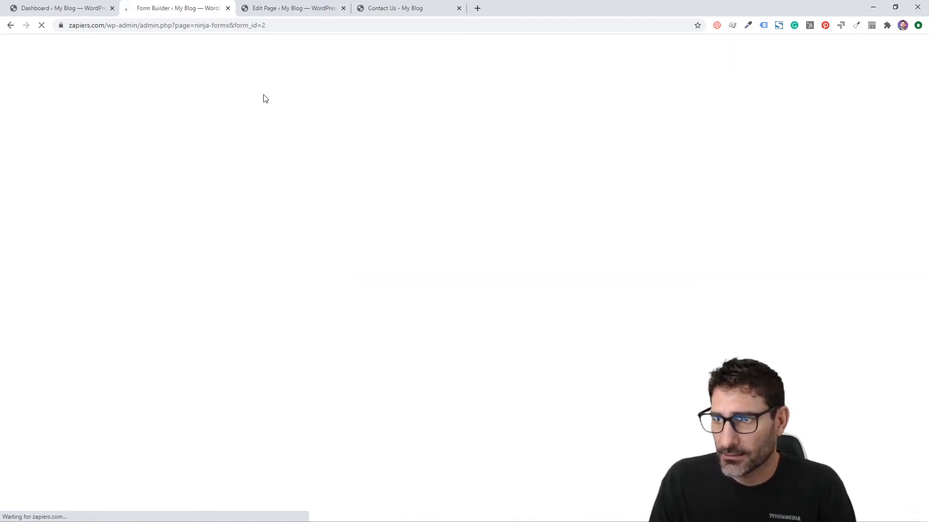
left_click(177, 87)
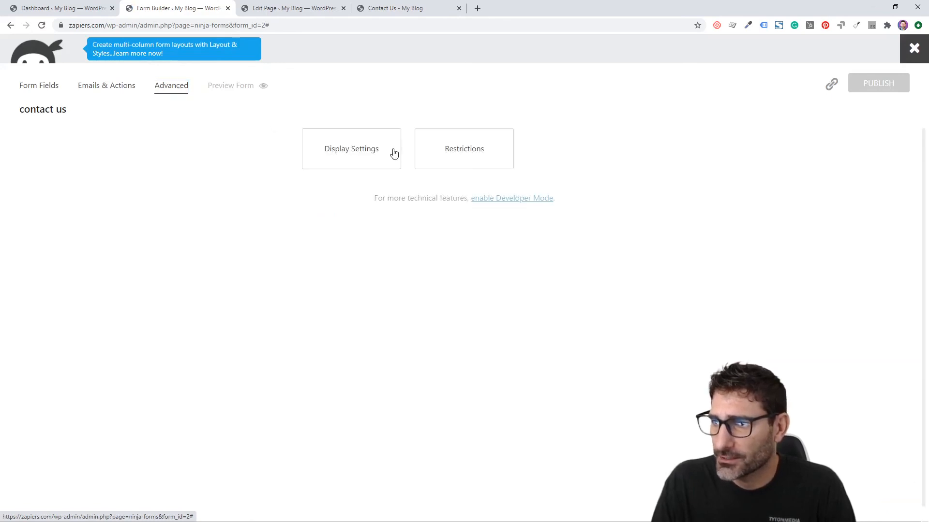
left_click(395, 153)
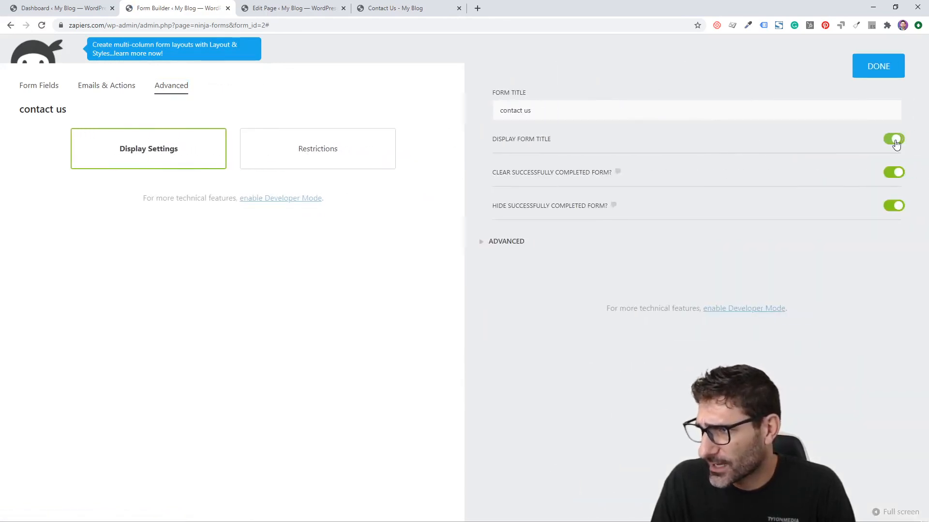
left_click(895, 140)
left_click(877, 68)
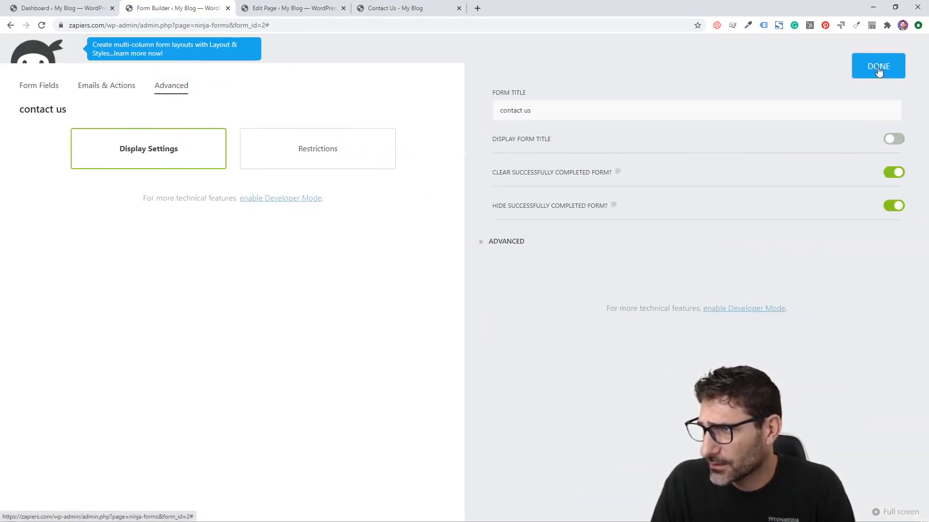
left_click(878, 84)
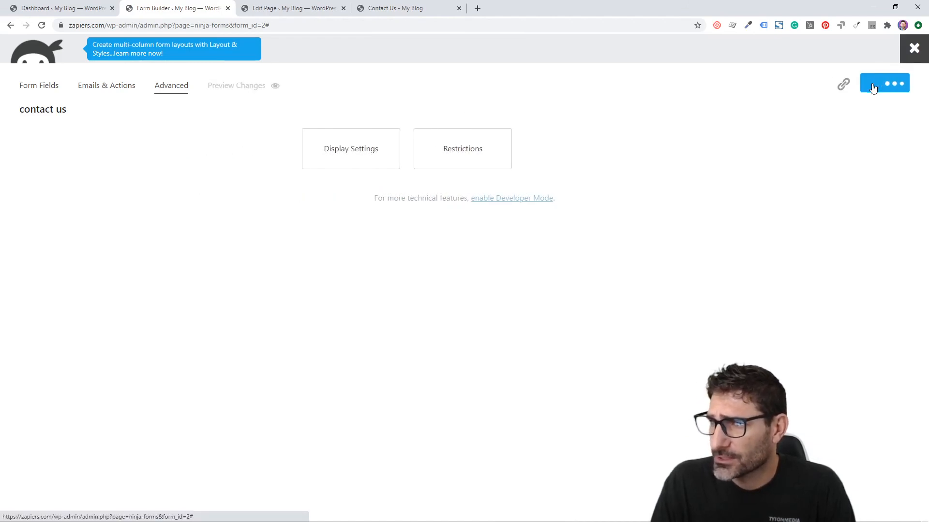
left_click(423, 7)
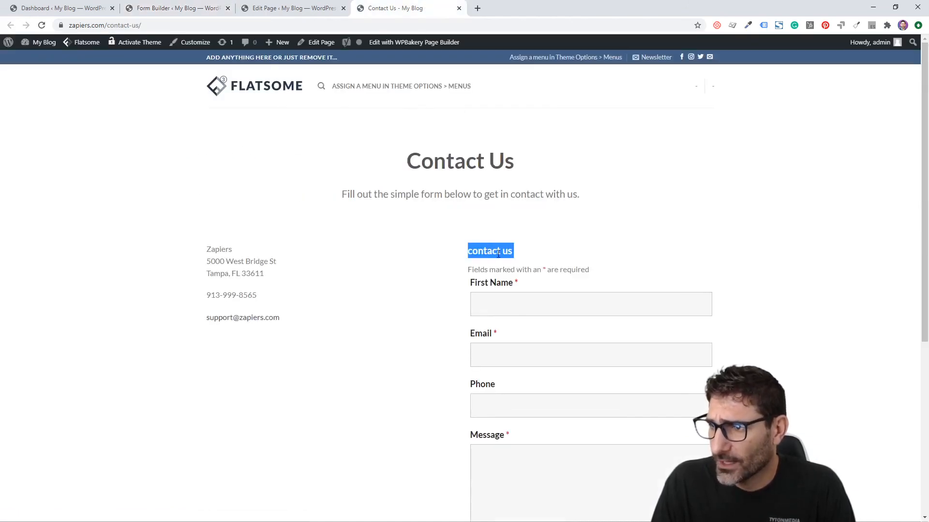
Reload the live Contact Us page to confirm the form title is gone, then return to editing it
left_click(64, 252)
key("F5")
double_click(64, 252)
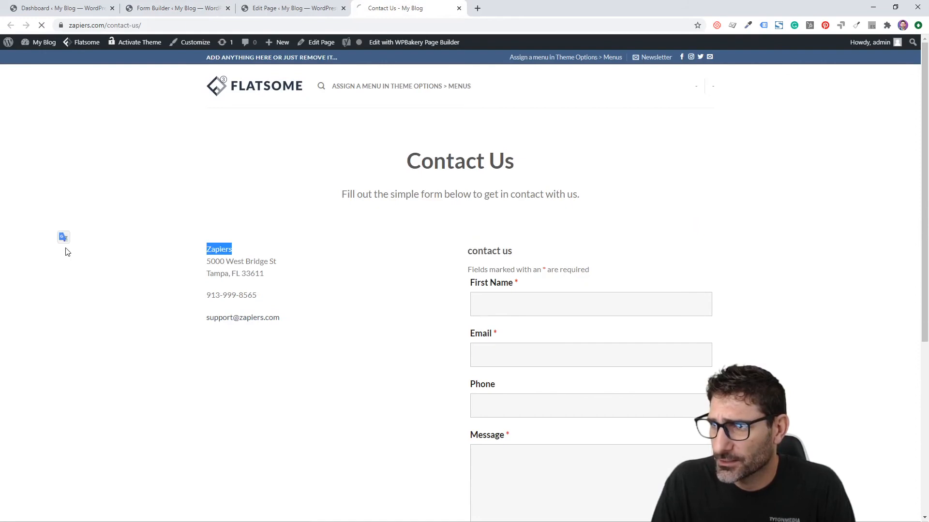
double_click(106, 272)
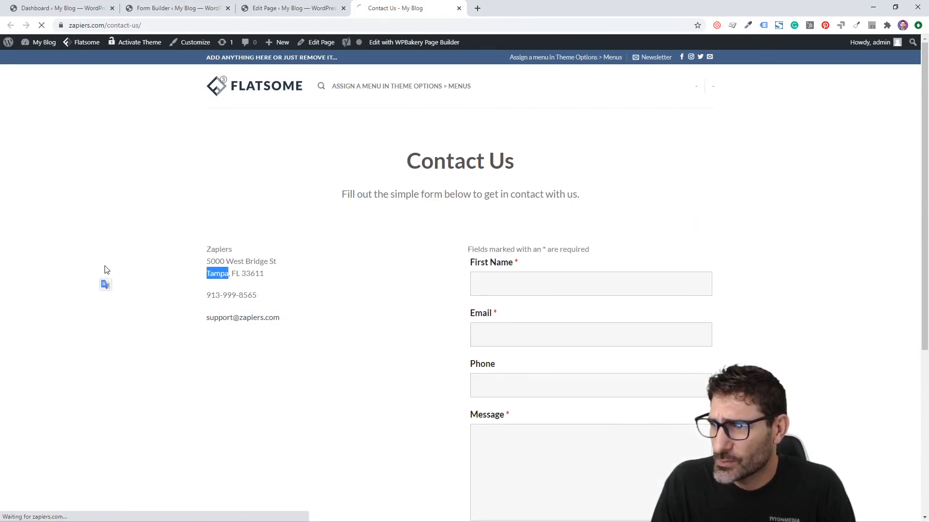
scroll(106, 258, "down", 3)
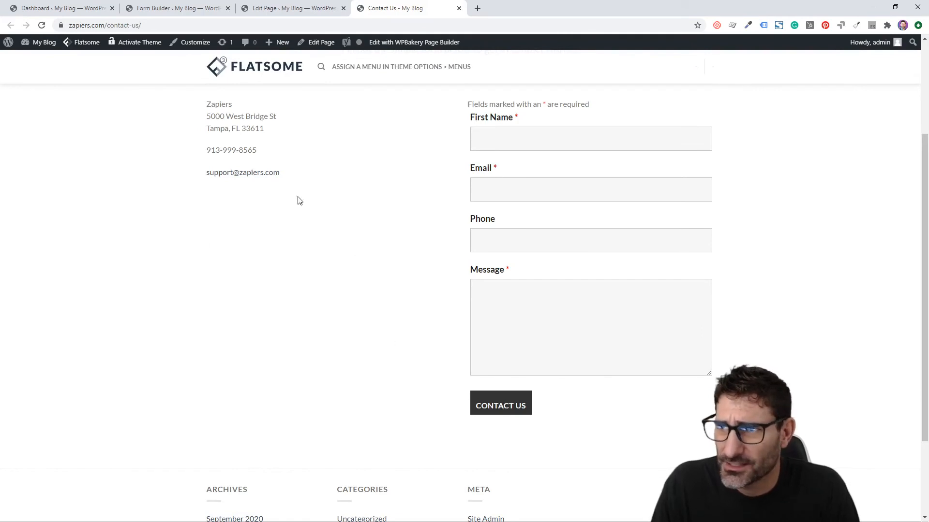
left_click(256, 8)
scroll(310, 102, "down", 5)
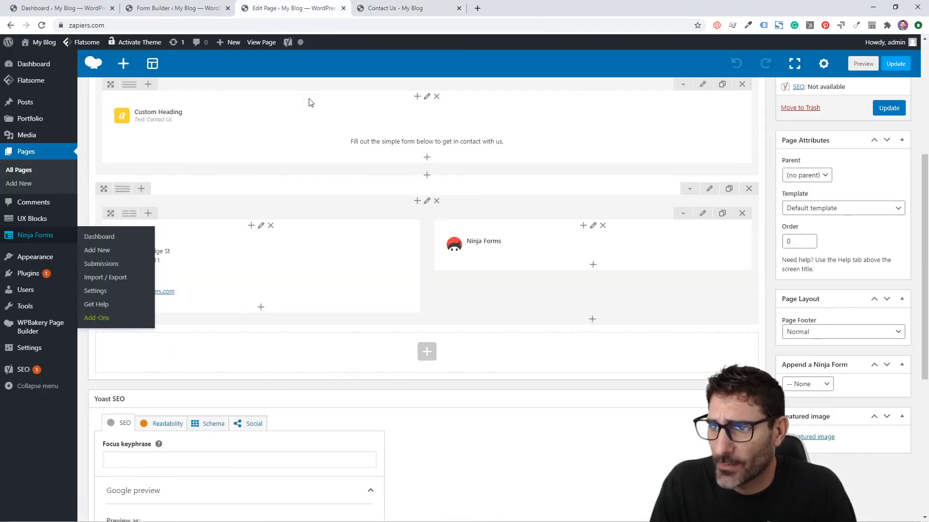
Add a Google Maps element beneath the address, finding it by searching 'goog'
scroll(274, 285, "down", 2)
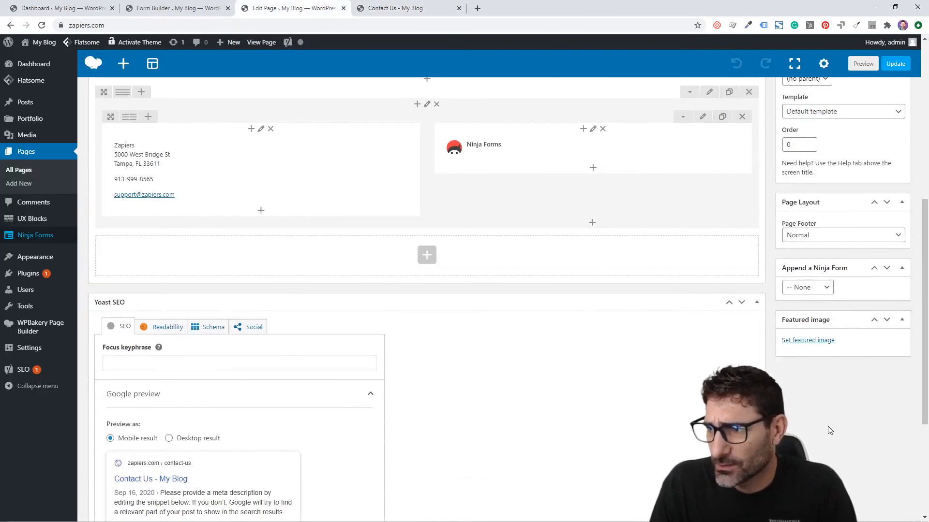
scroll(290, 319, "up", 2)
left_click(261, 312)
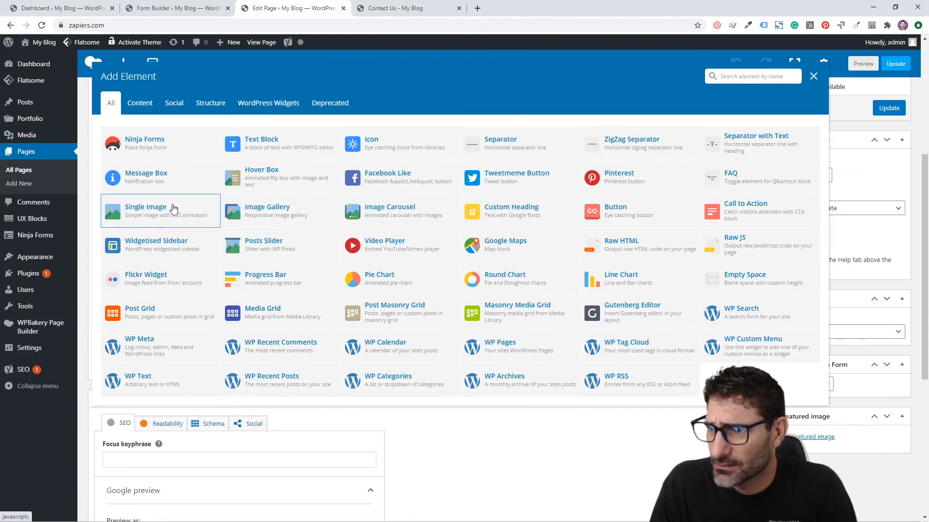
left_click(744, 80)
type("googl")
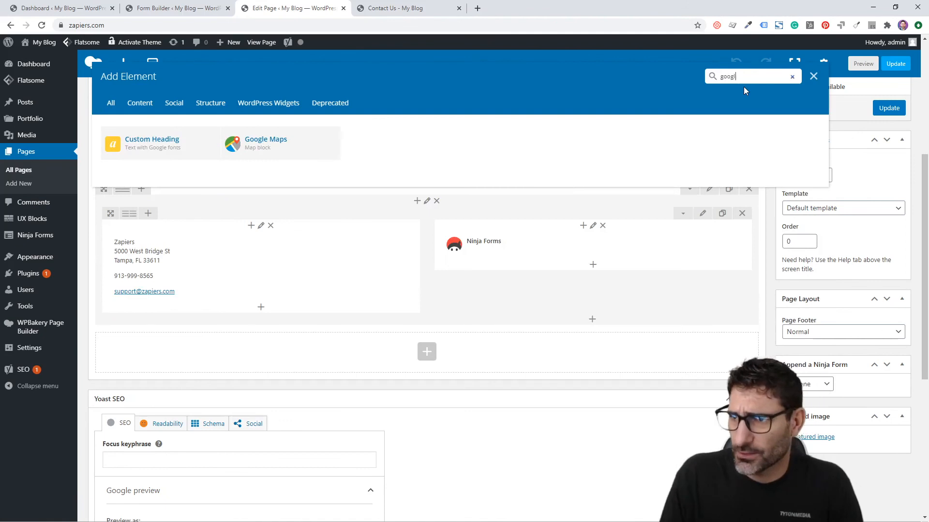
left_click(268, 140)
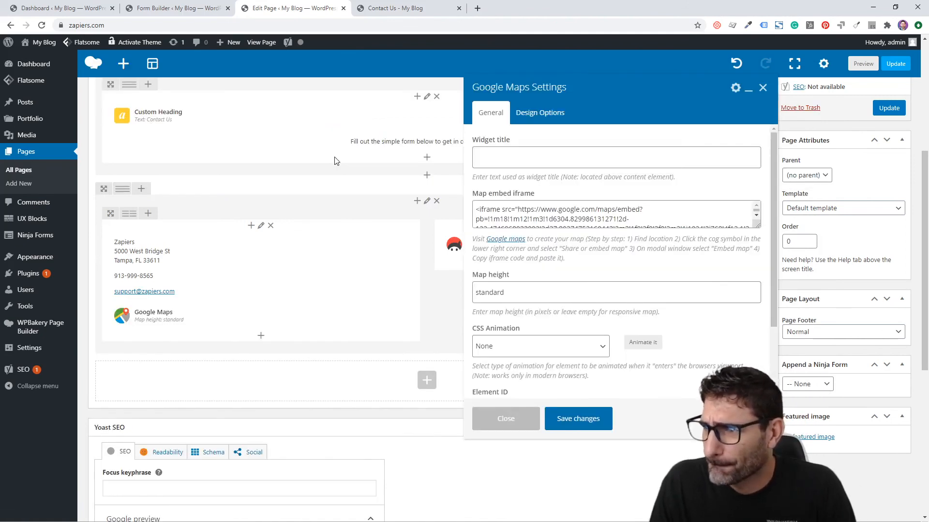
Inspect the map element's default embed code and open a new browser tab
left_click_drag(759, 228, 759, 305)
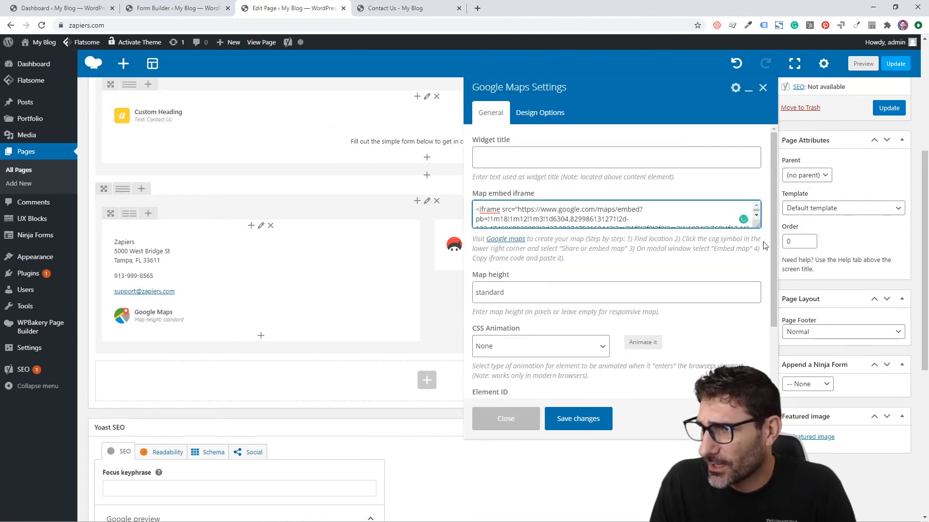
left_click_drag(758, 226, 763, 313)
left_click(496, 264)
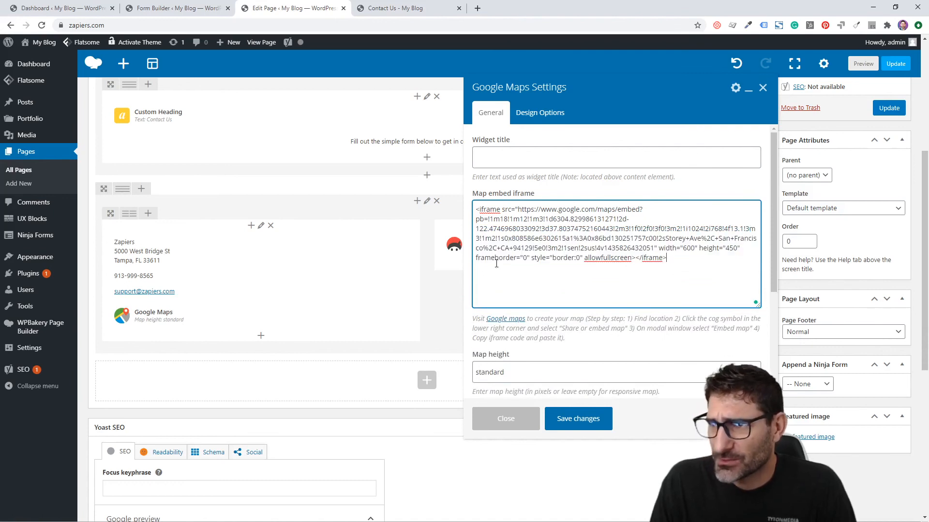
left_click(477, 8)
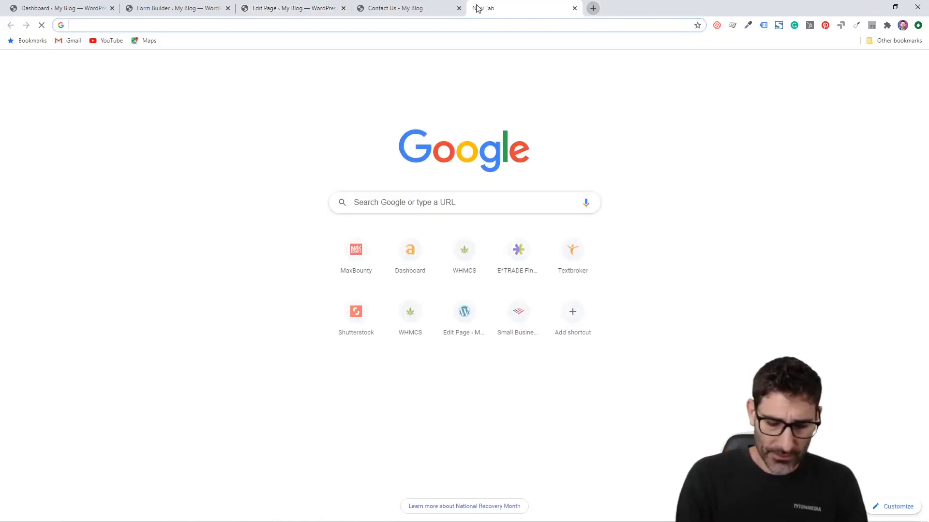
Copy the Google Maps embed iframe code for Momentum Tattoo Tampa from maps.google.com
type("maps.google.com")
key("Return")
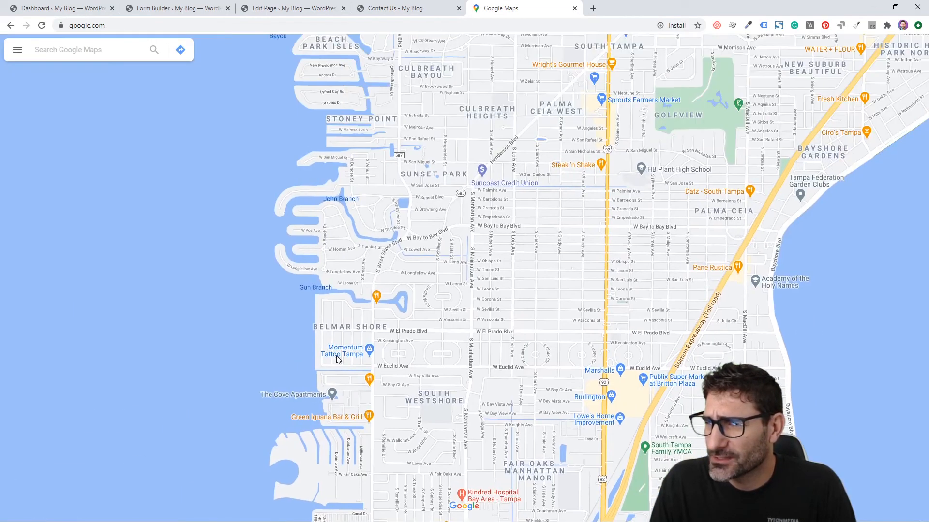
left_click(358, 355)
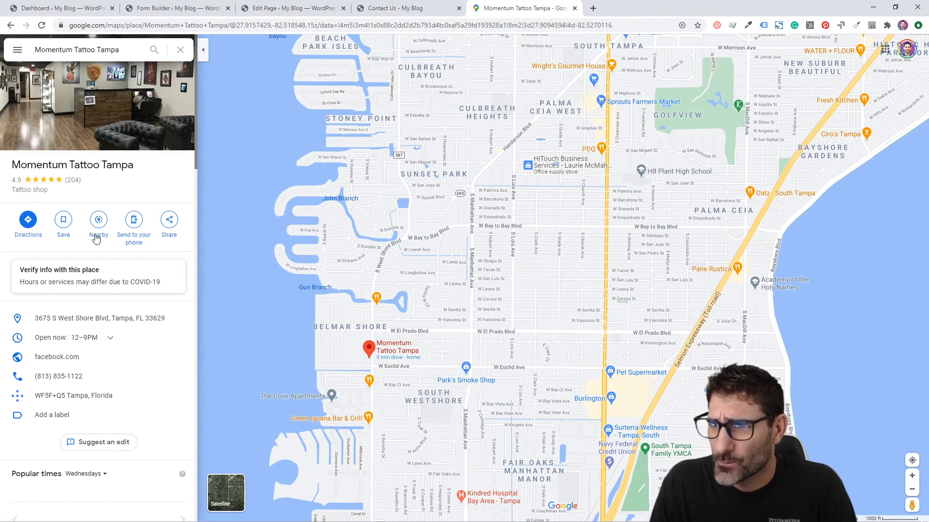
left_click(171, 225)
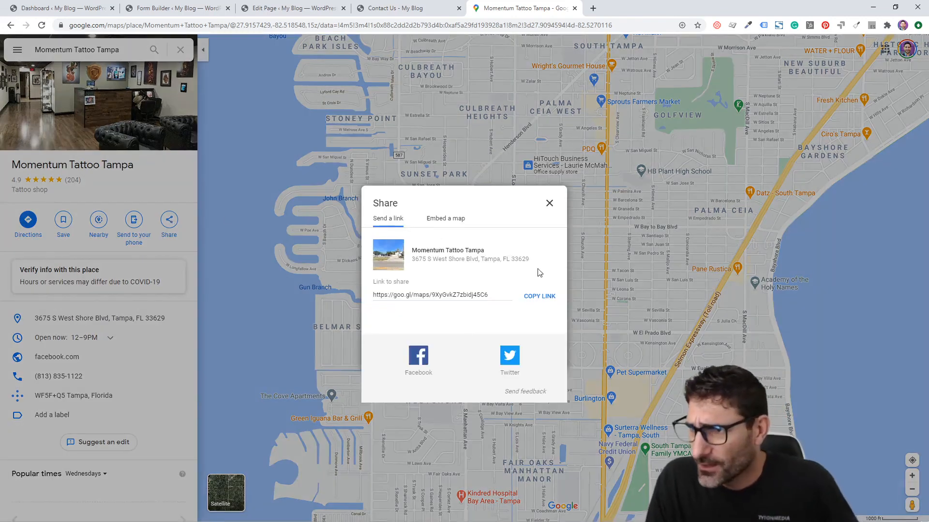
left_click(442, 221)
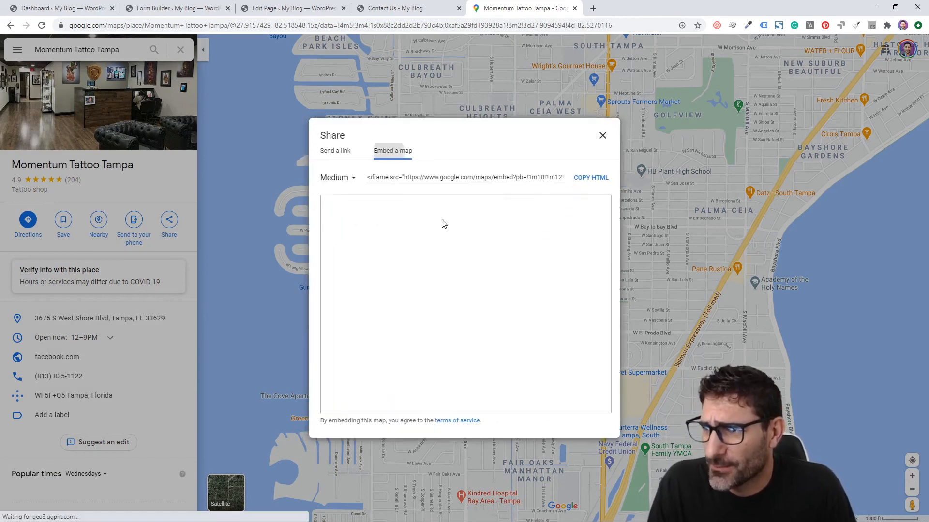
left_click(430, 178)
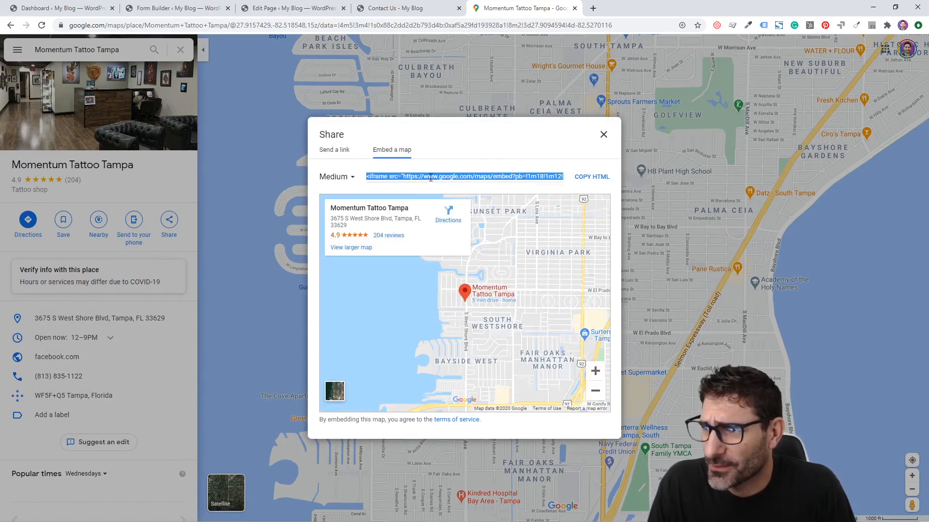
Replace the map element's default embed code with the Momentum Tattoo Tampa iframe
left_click(246, 6)
key("ctrl+a")
key("ctrl+v")
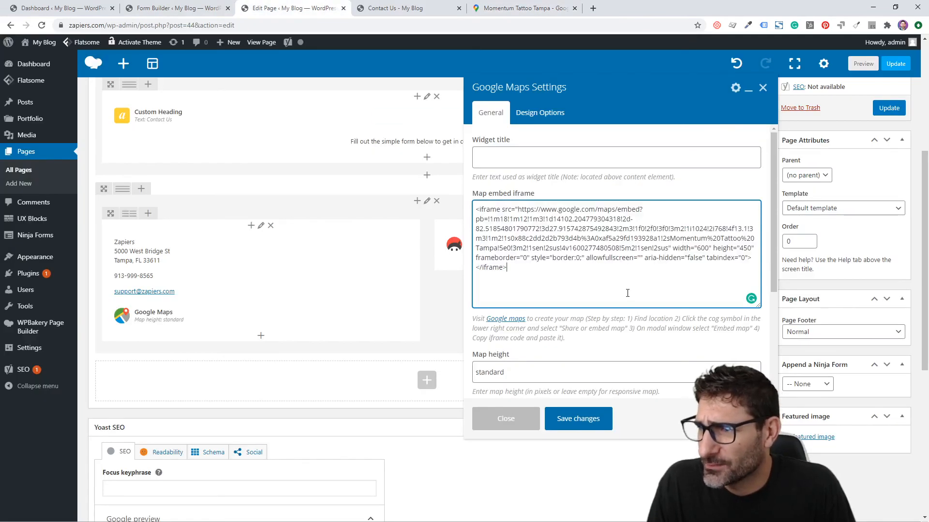
Save the Google Maps settings, update the Contact Us page, and reload it live to see the map
scroll(630, 272, "up", 3)
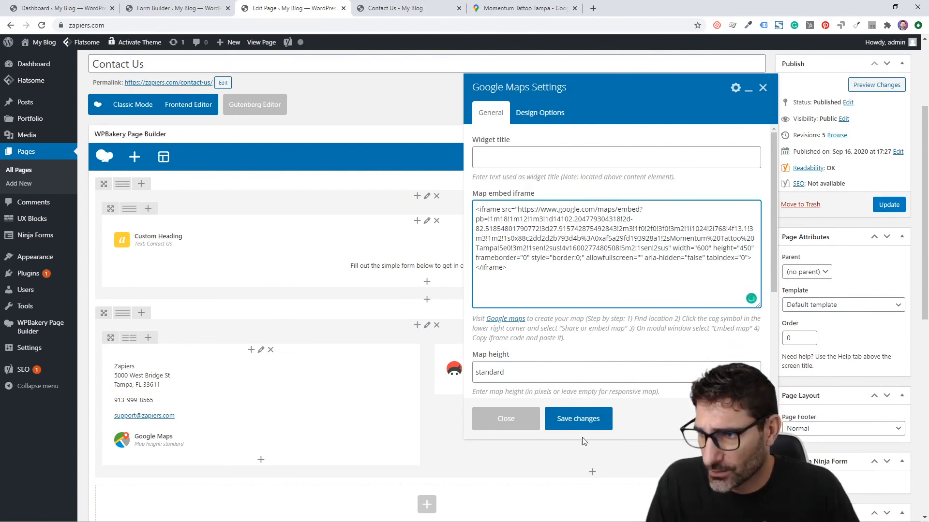
left_click(585, 420)
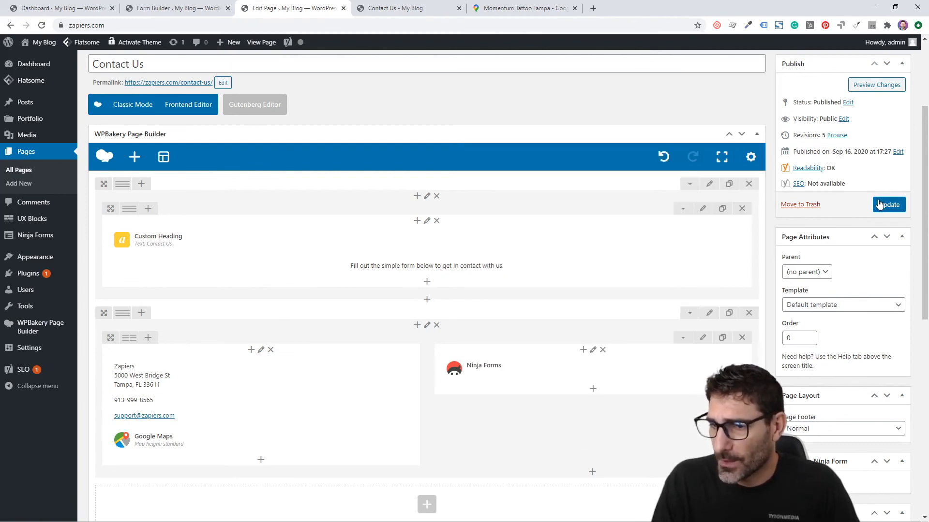
left_click(879, 204)
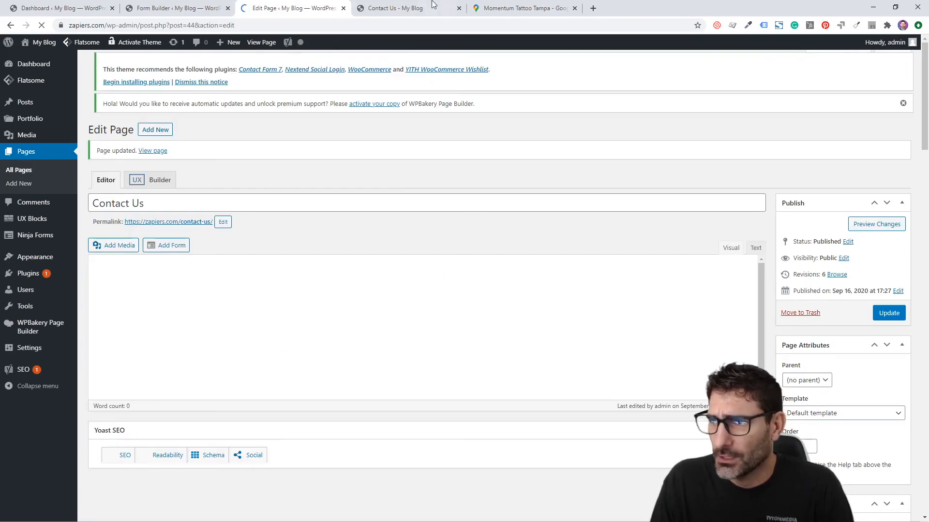
left_click(430, 6)
left_click(42, 25)
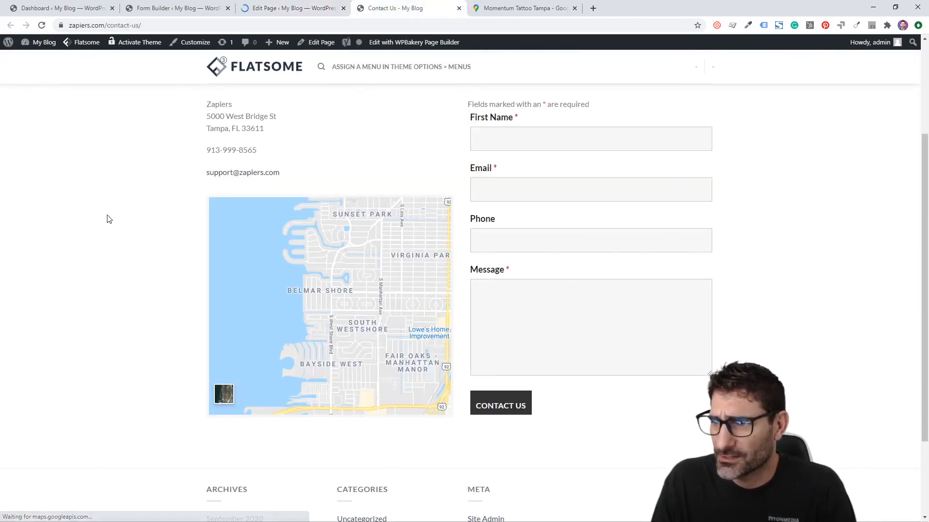
scroll(109, 218, "up", 3)
scroll(352, 361, "down", 2)
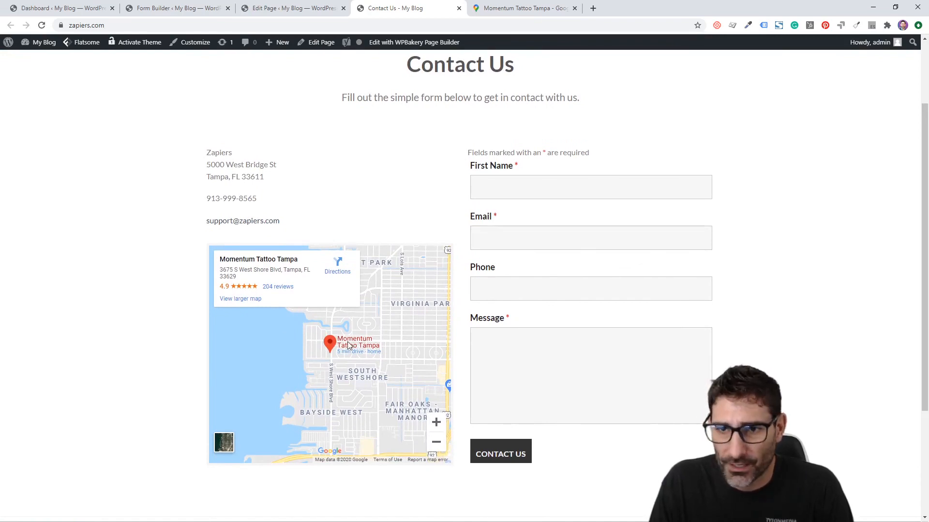
left_click_drag(300, 208, 190, 160)
left_click(191, 160)
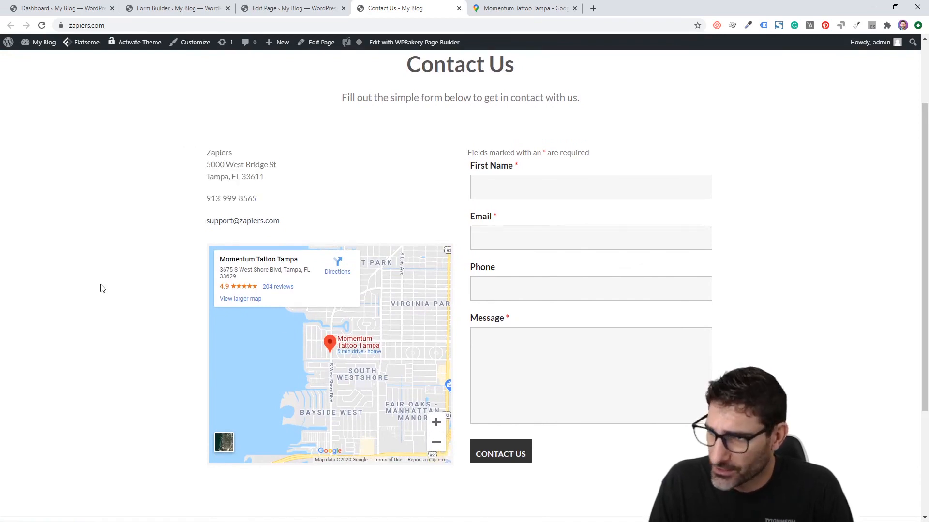
scroll(165, 306, "up", 2)
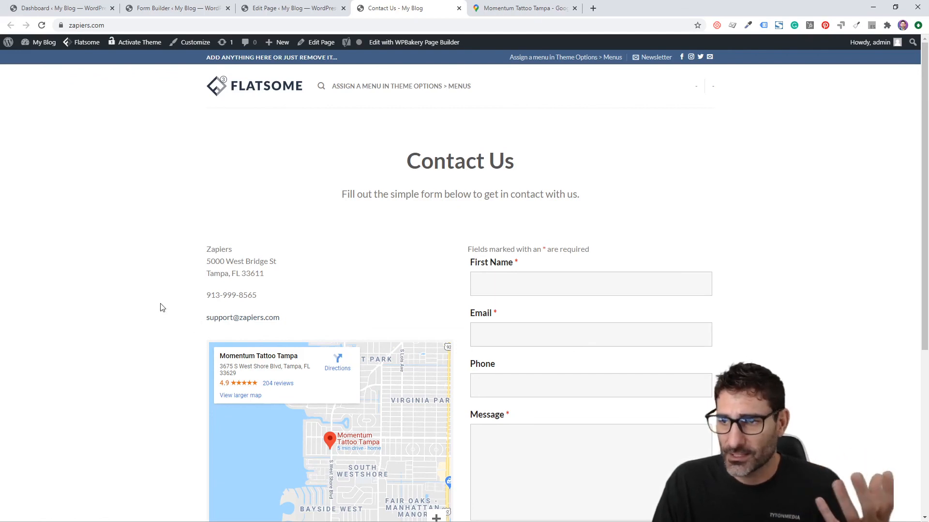
scroll(164, 304, "down", 2)
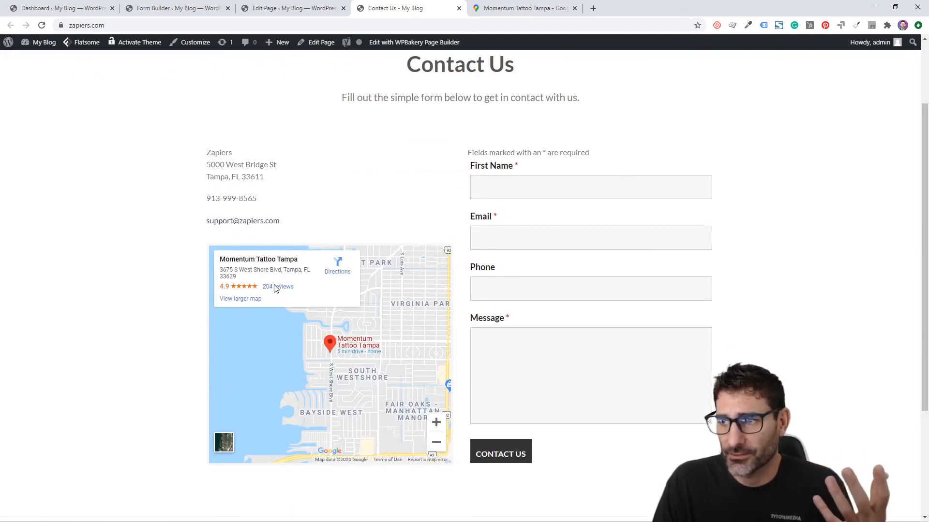
scroll(162, 310, "down", 3)
scroll(156, 307, "up", 5)
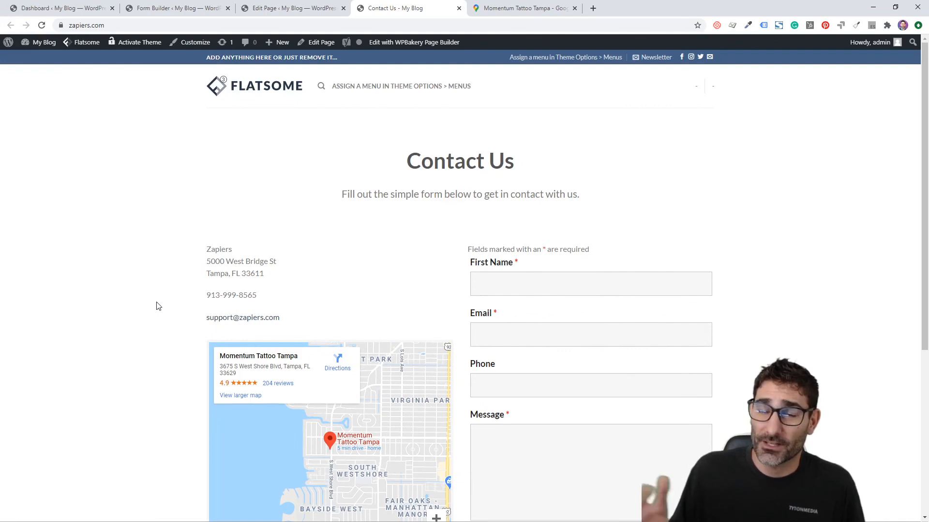